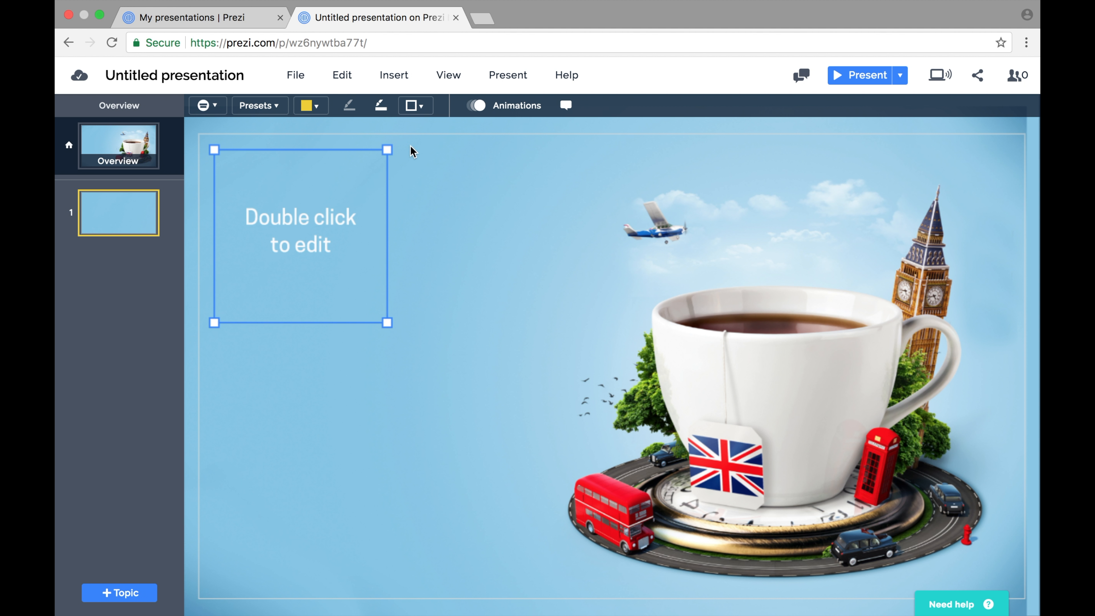
# Set the topic cover's yellow fill to full opacity.
pyautogui.click(318, 108)
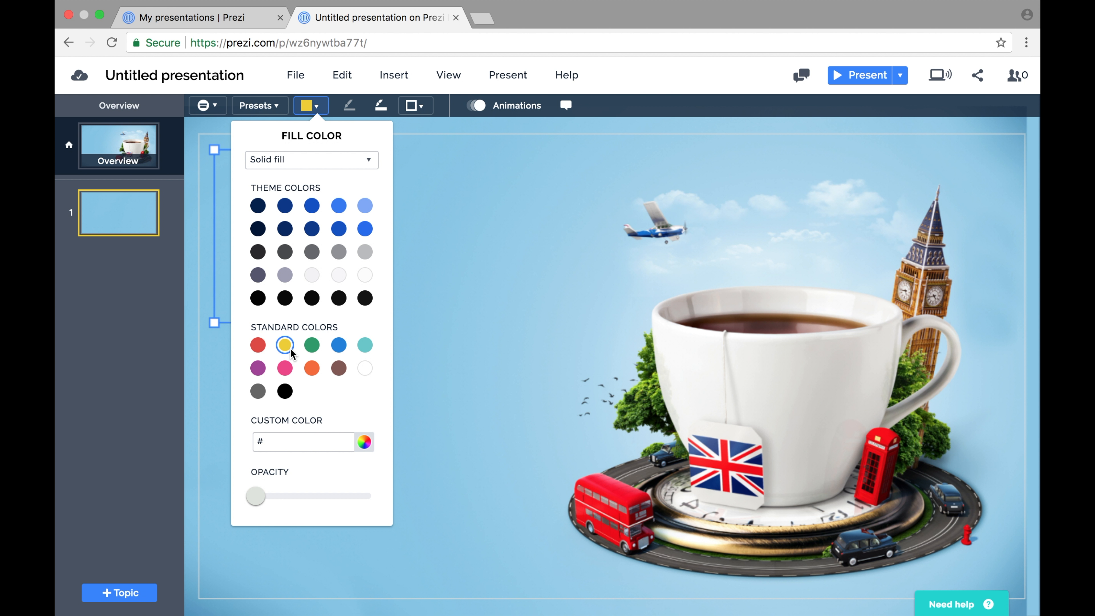
pyautogui.moveTo(259, 496); pyautogui.dragTo(372, 496)
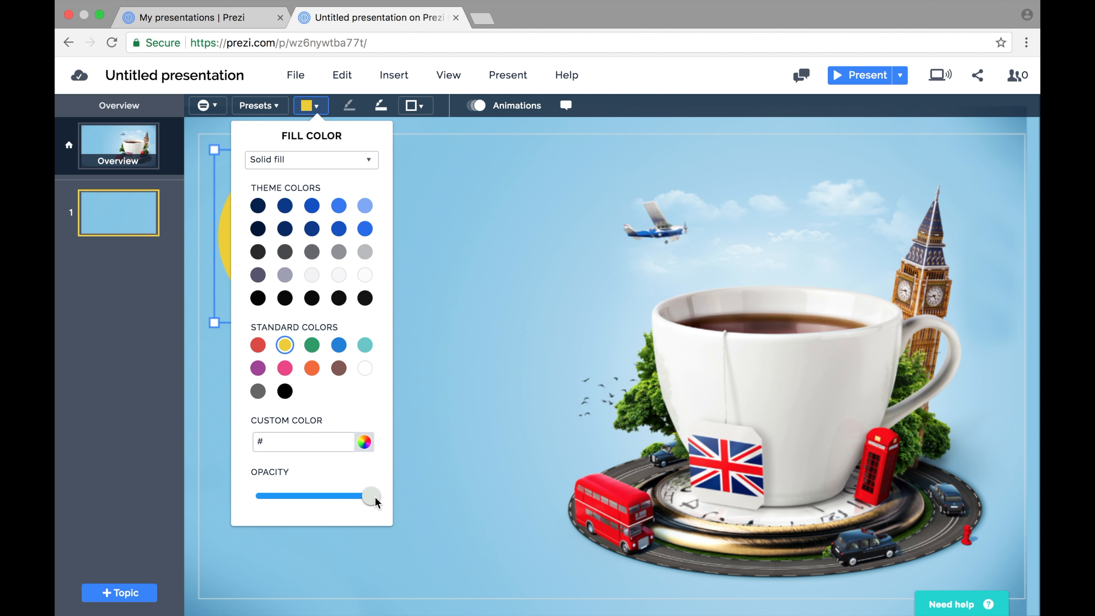
pyautogui.click(451, 465)
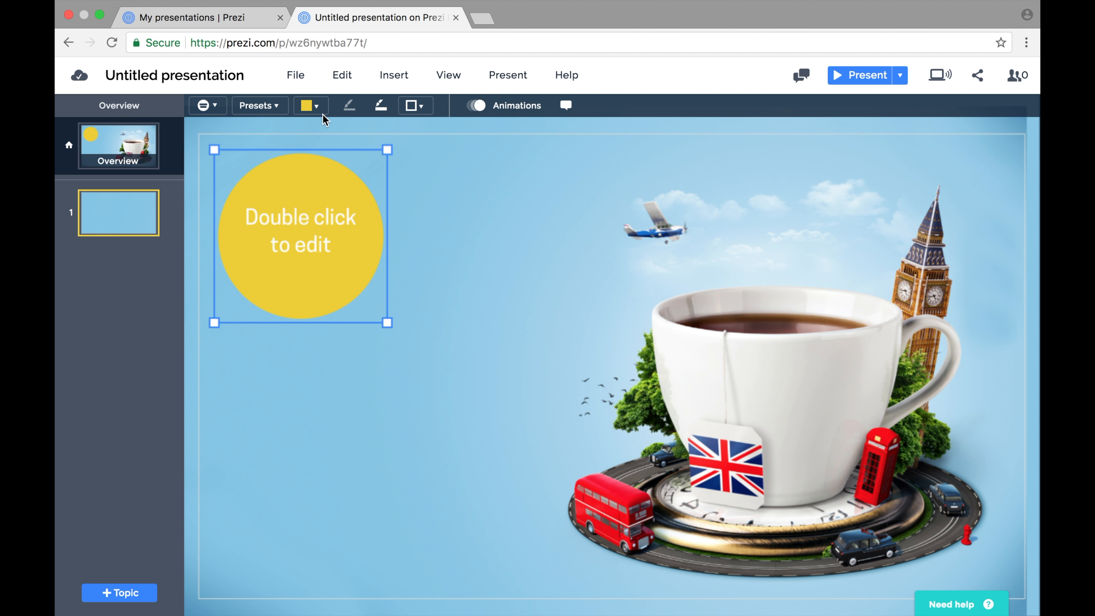
# Set the topic cover's fill opacity back to zero.
pyautogui.click(313, 107)
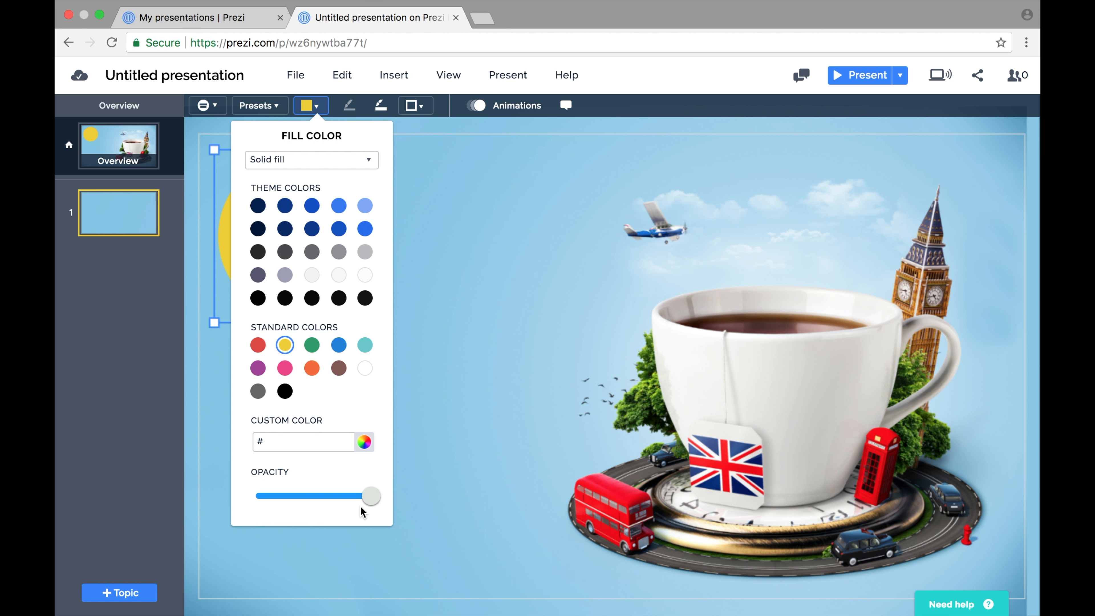
pyautogui.moveTo(371, 496); pyautogui.dragTo(254, 502)
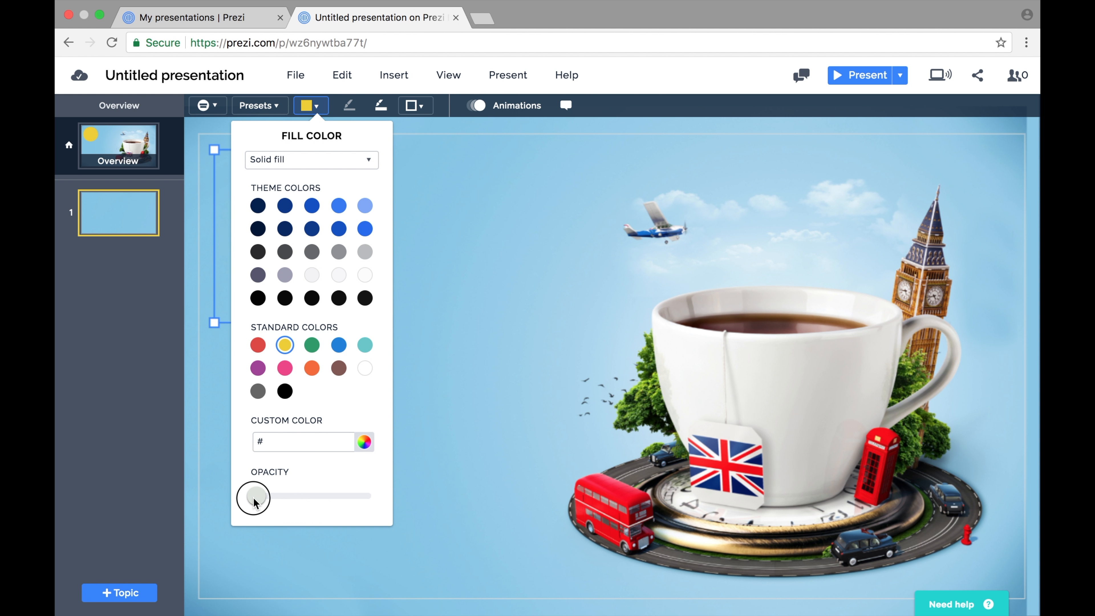
pyautogui.click(443, 486)
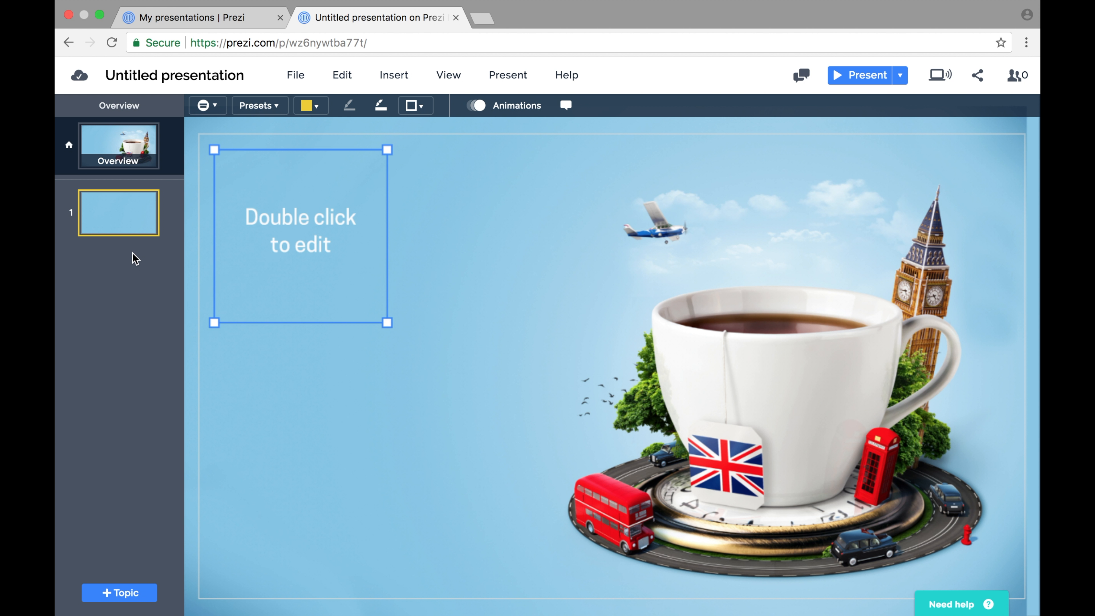
# Open the first topic and enter the presenter's full name as its title.
pyautogui.click(119, 214)
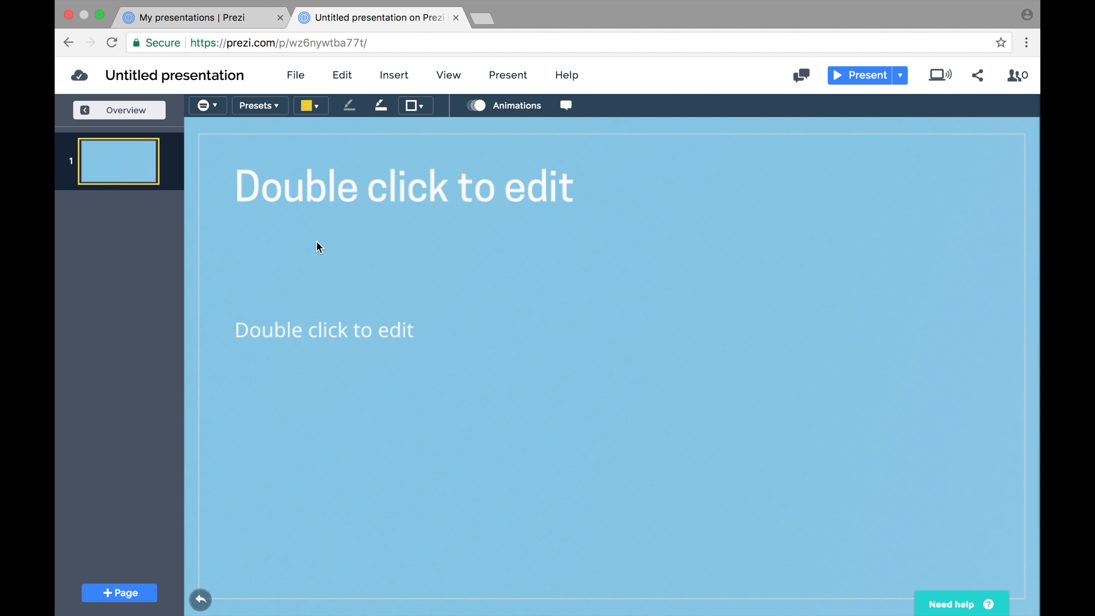
pyautogui.click(313, 198)
pyautogui.click(312, 195)
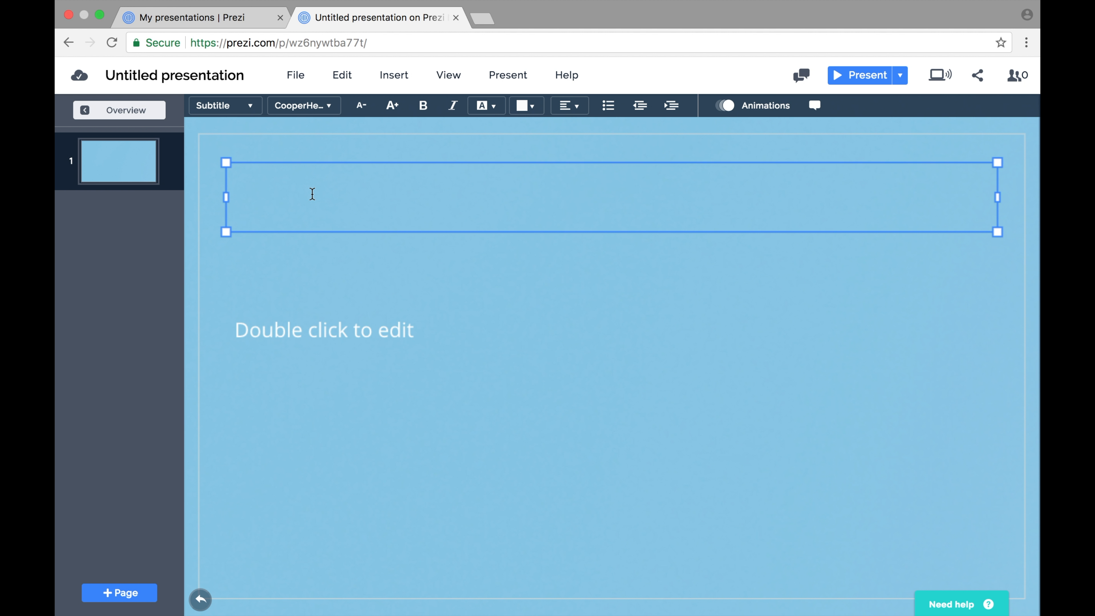
pyautogui.write('DAV')
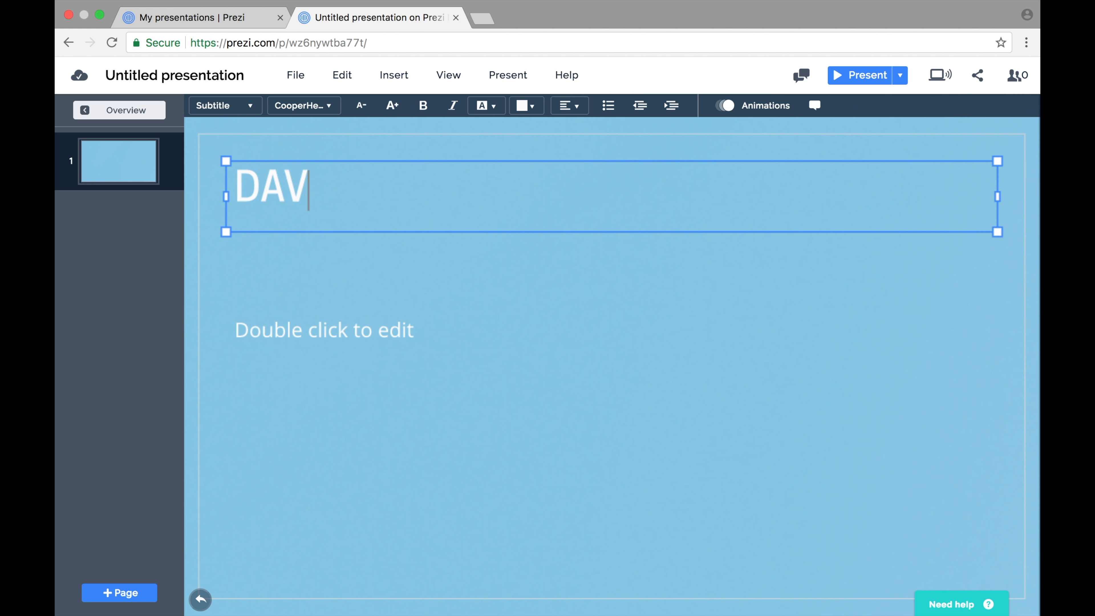
pyautogui.write('ID HOOKER')
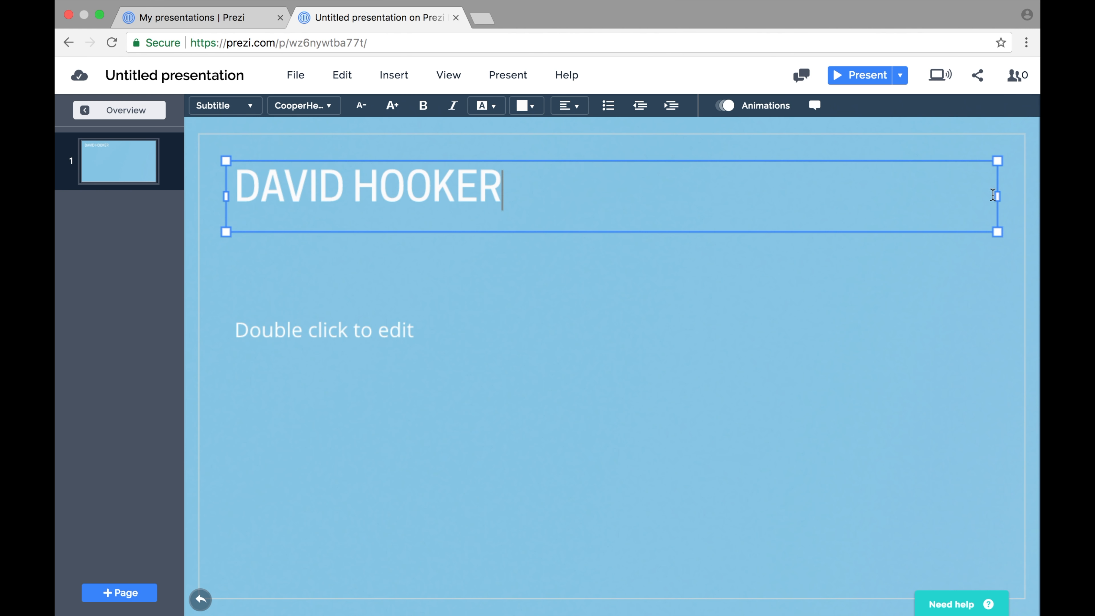
# Narrow the title text box to fit the name, then enlarge it slightly.
pyautogui.moveTo(997, 196); pyautogui.dragTo(522, 232)
pyautogui.click(518, 294)
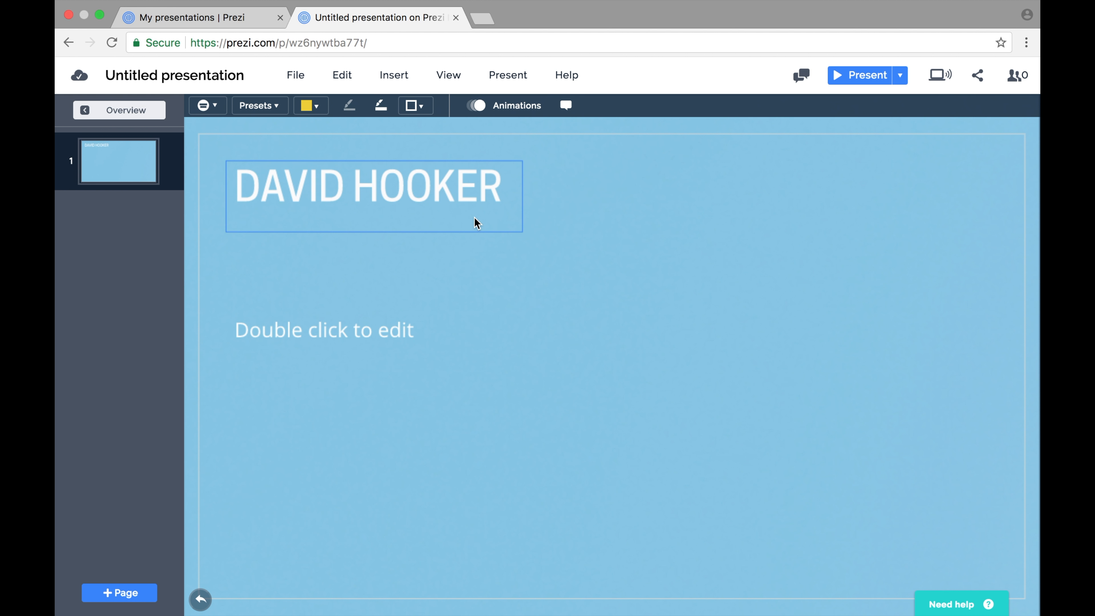
pyautogui.click(465, 207)
pyautogui.moveTo(521, 235); pyautogui.dragTo(564, 253)
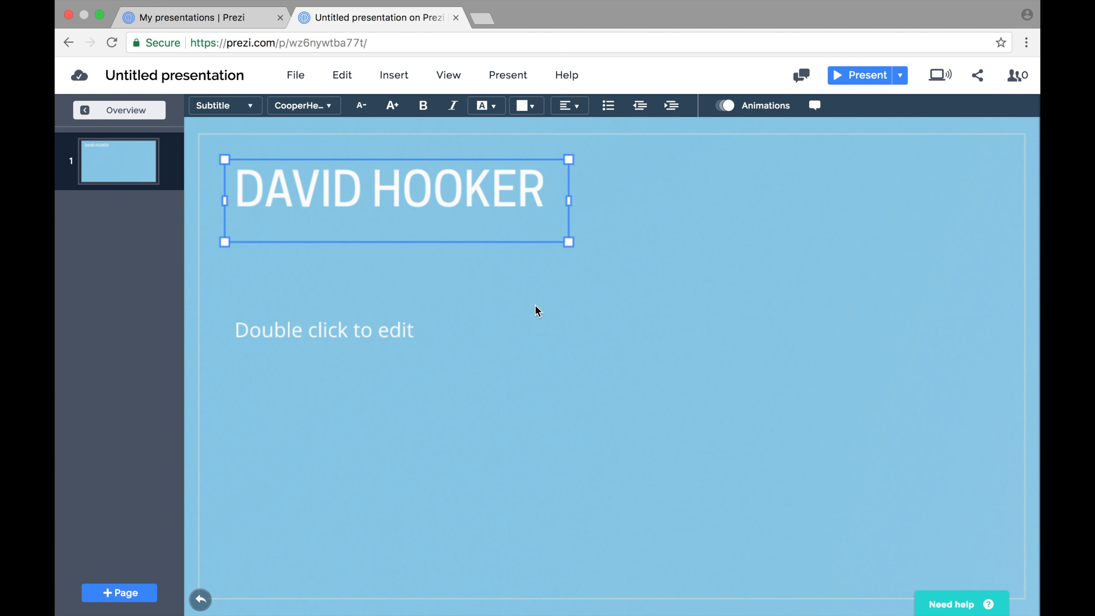
pyautogui.click(487, 287)
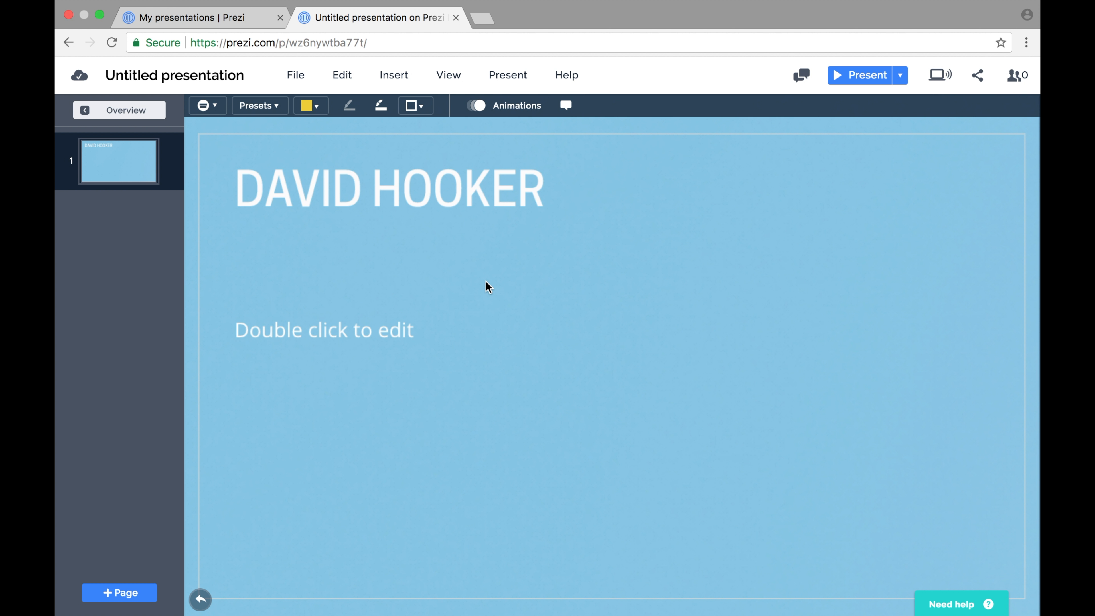
# Paste a copy of the title text and position it over the original.
pyautogui.click(421, 207)
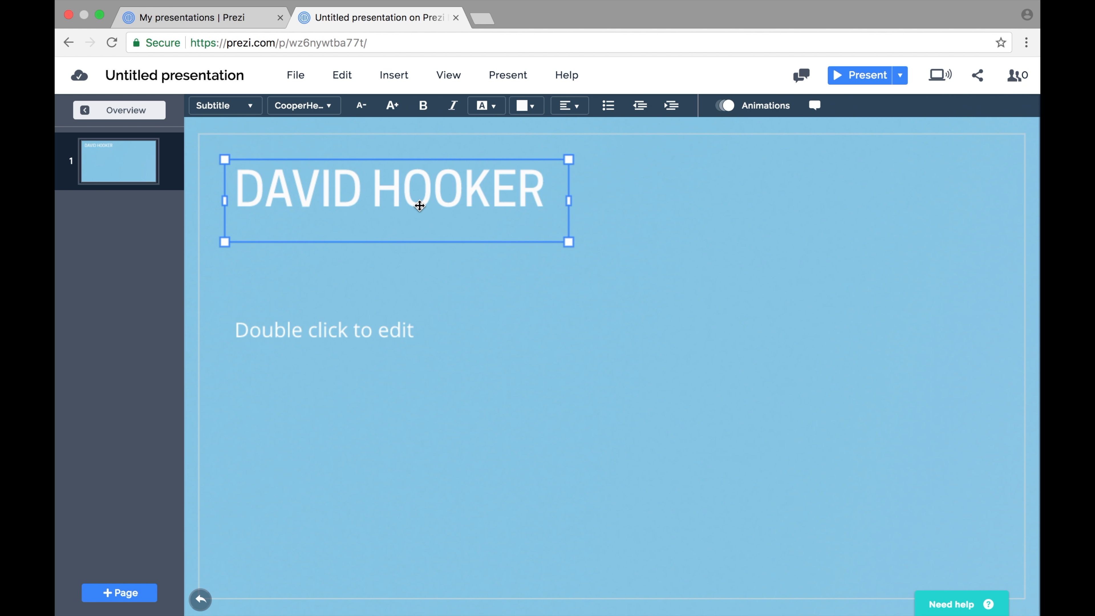
pyautogui.press('super+v')
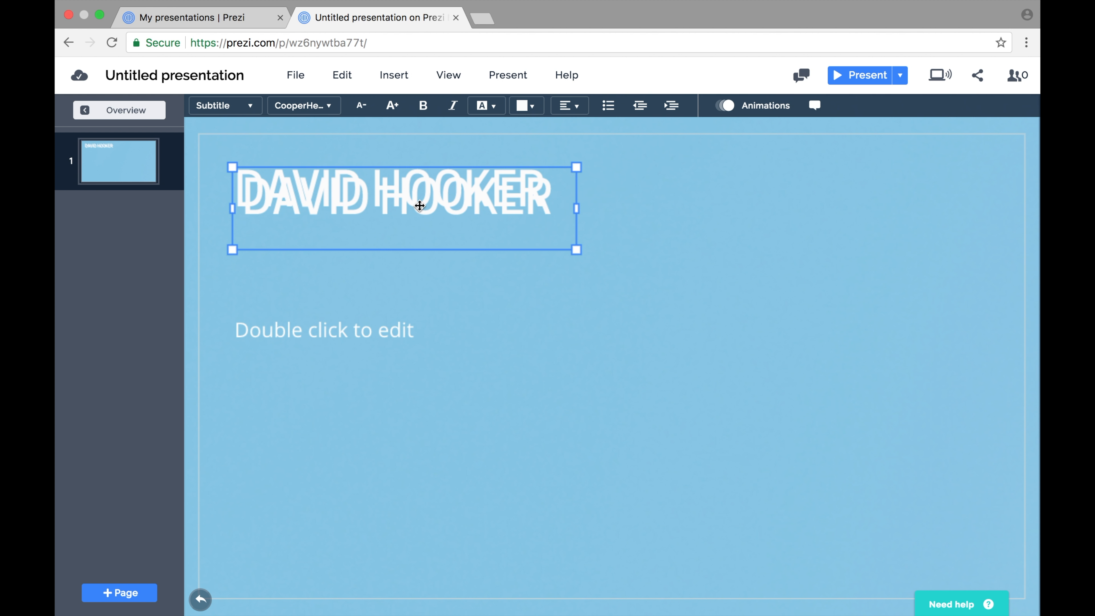
pyautogui.moveTo(420, 206); pyautogui.dragTo(420, 223)
pyautogui.click(418, 171)
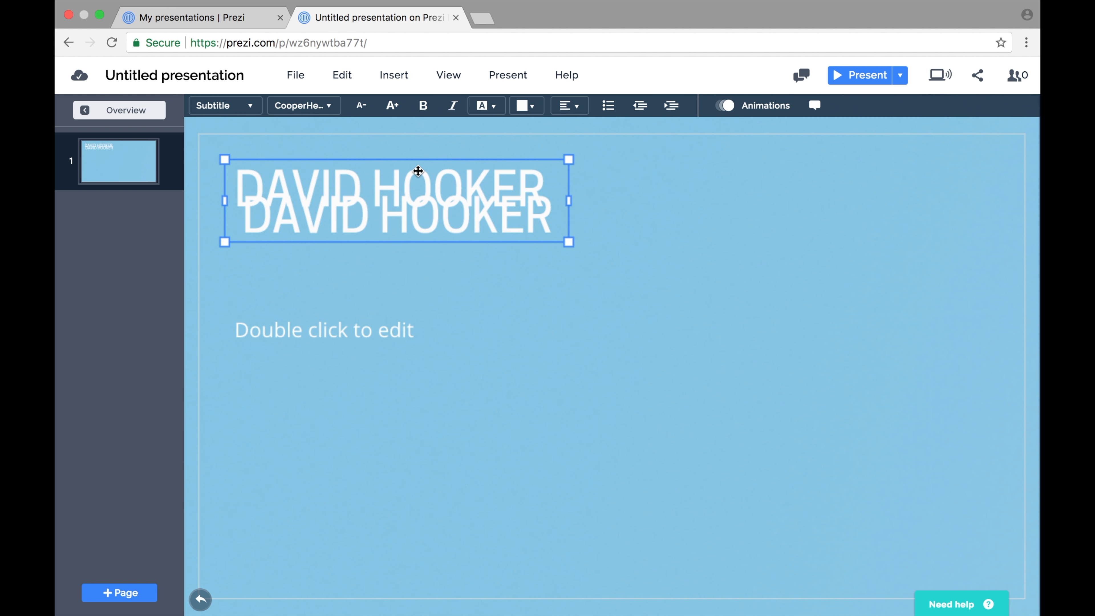
pyautogui.moveTo(416, 211); pyautogui.dragTo(413, 195)
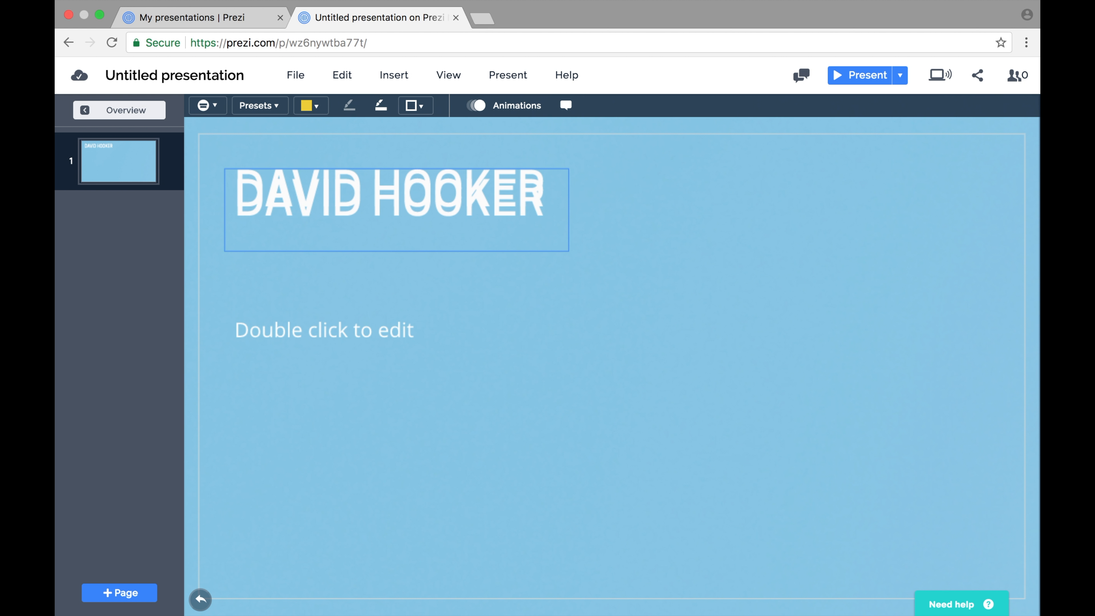
# Nudge the title copy one step right and six steps up so it sits slightly offset from the original.
pyautogui.click(412, 205)
pyautogui.press('Right')
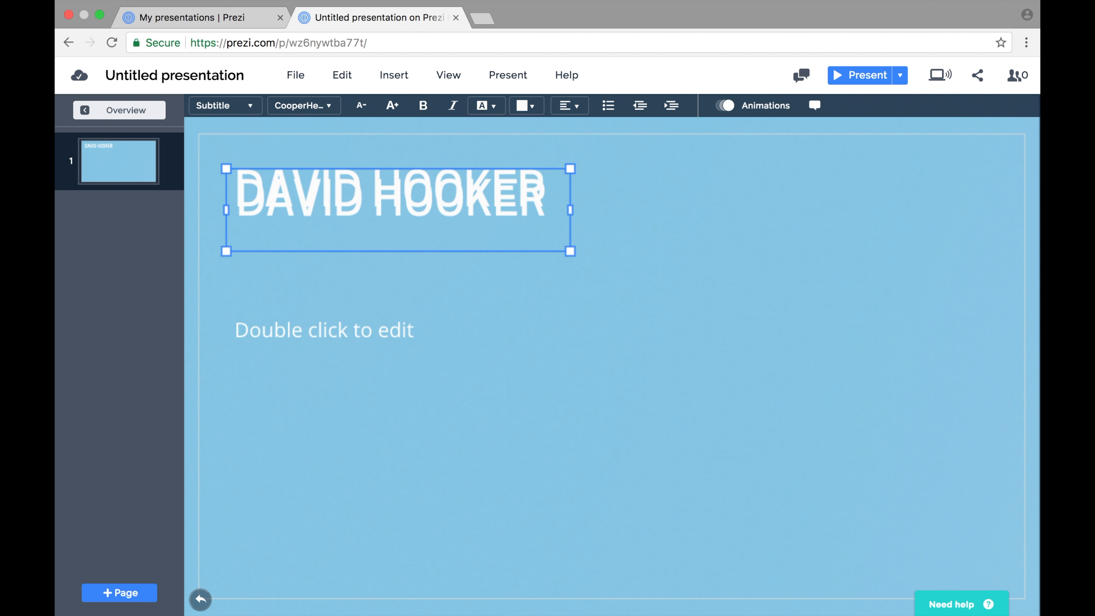
pyautogui.press('Up')
pyautogui.press('Up')
pyautogui.press('Up')
pyautogui.press('Up')
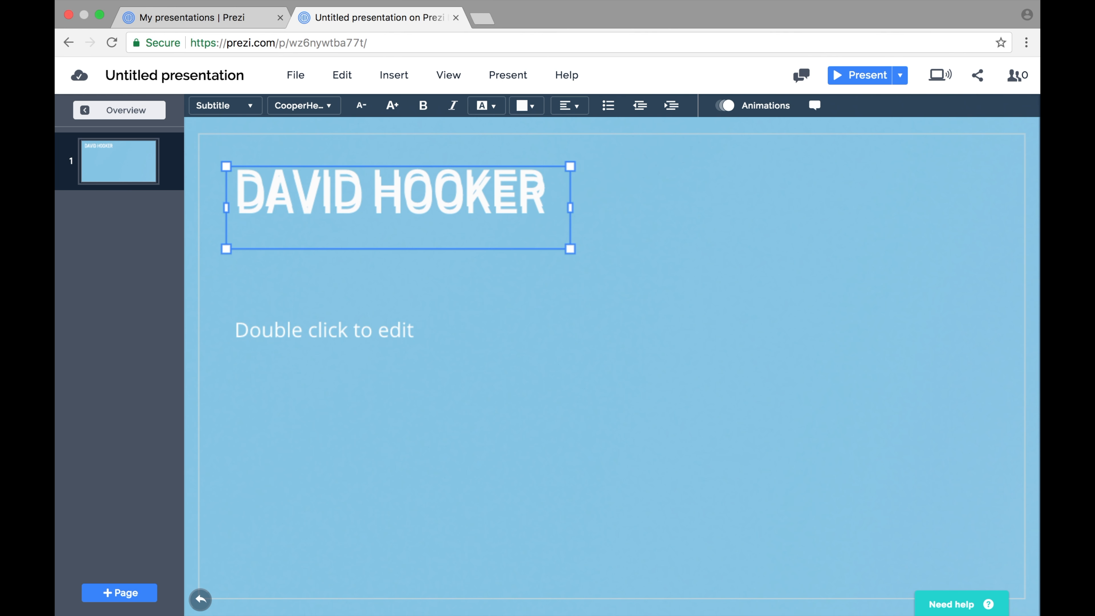
pyautogui.press('Up')
pyautogui.press('Up')
pyautogui.press('Up')
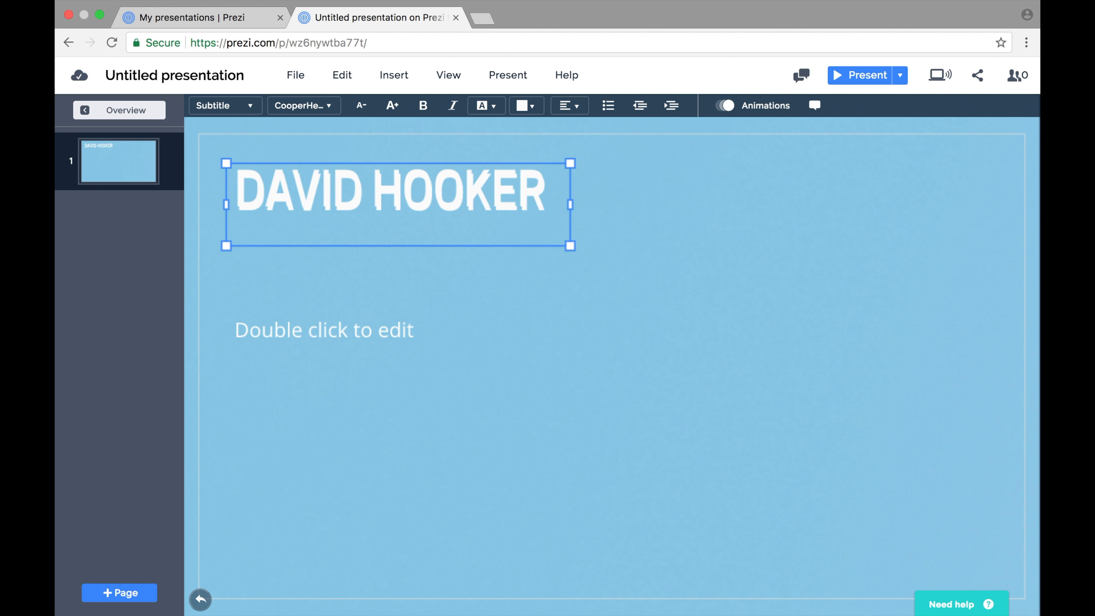
# Color the top title copy dark blue from the theme colors.
pyautogui.click(536, 107)
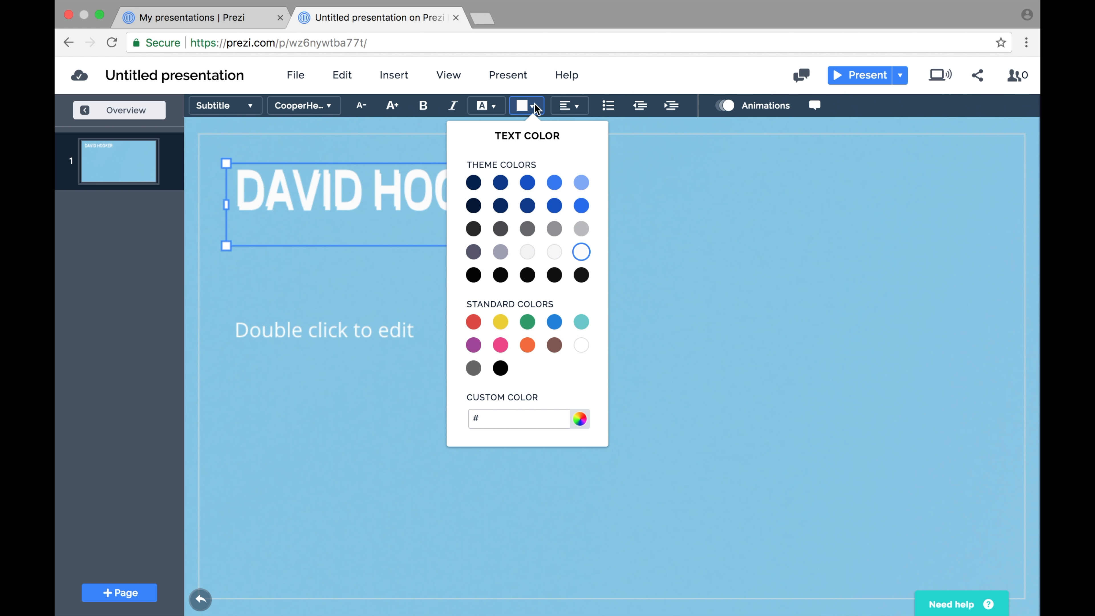
pyautogui.click(528, 206)
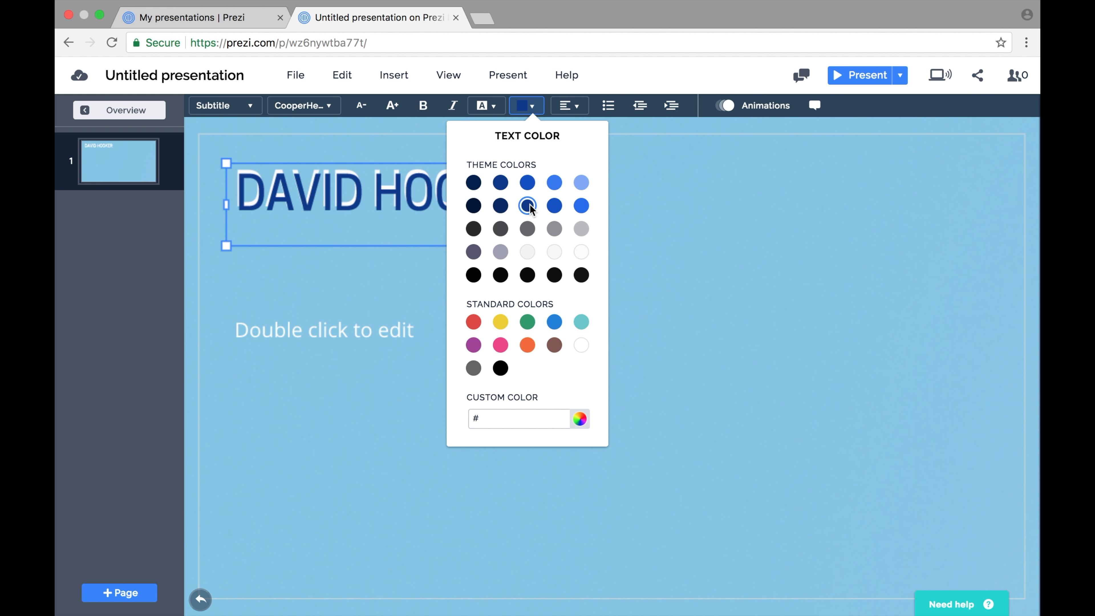
pyautogui.click(358, 275)
pyautogui.click(358, 275)
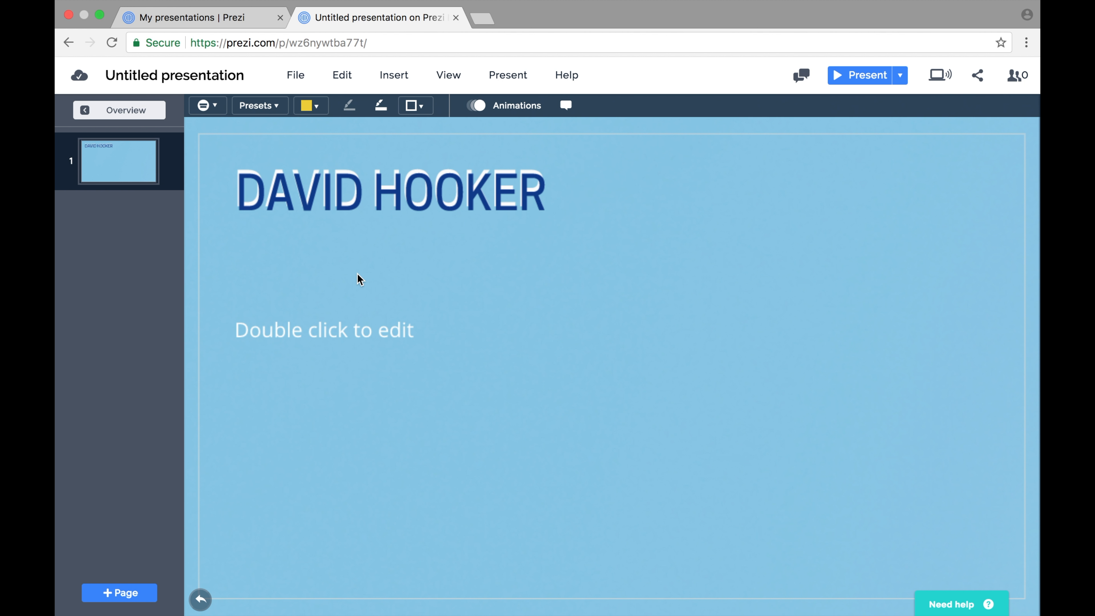
# Return to the overview and switch the first topic's cover to Custom, opening its cover content for editing.
pyautogui.click(135, 110)
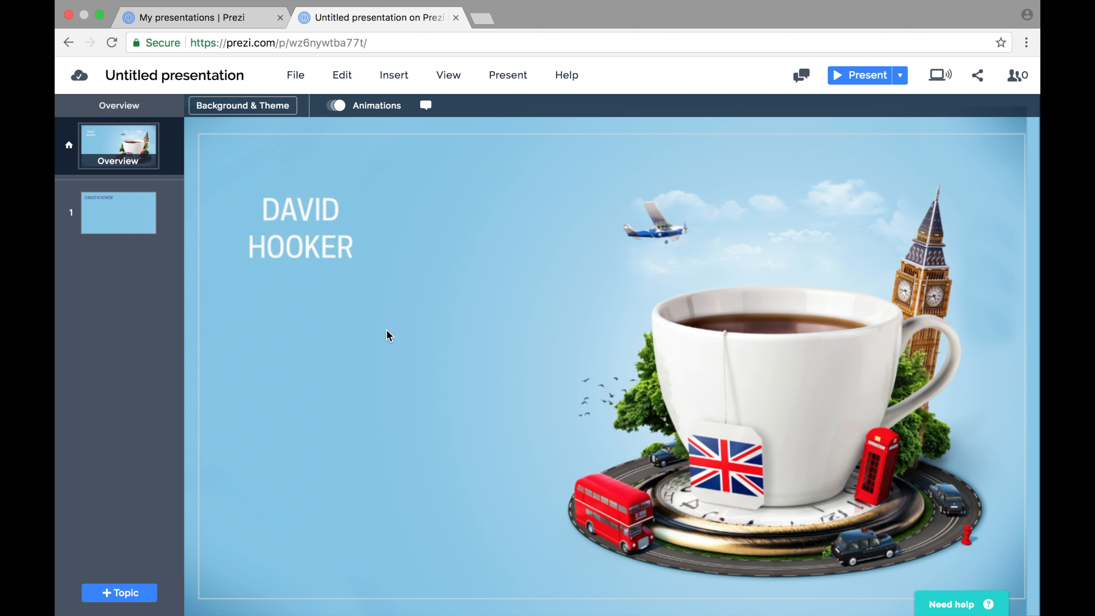
pyautogui.click(305, 231)
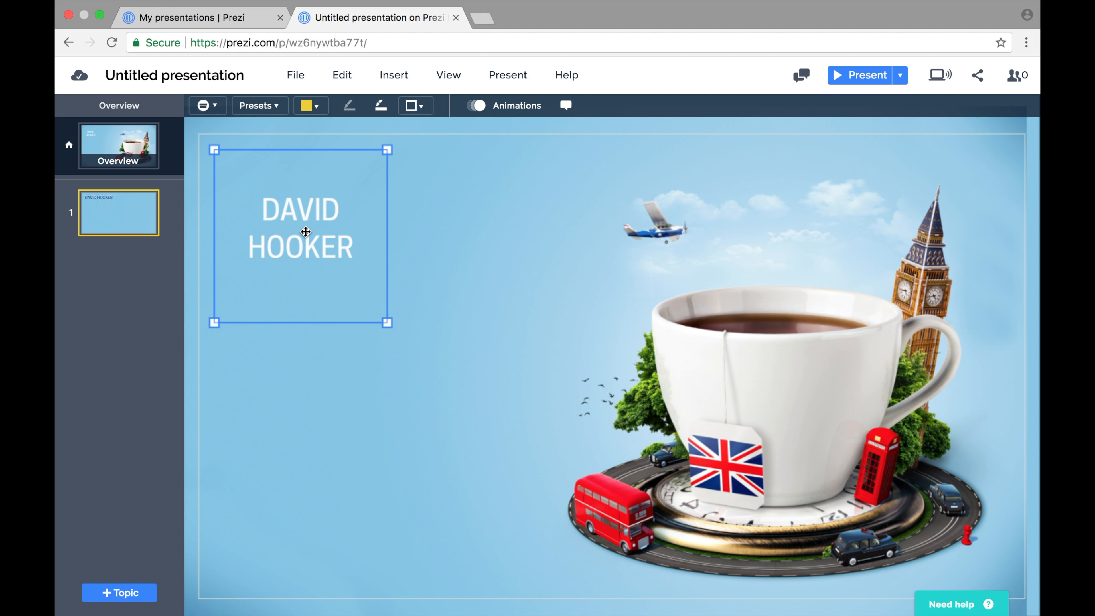
pyautogui.click(212, 108)
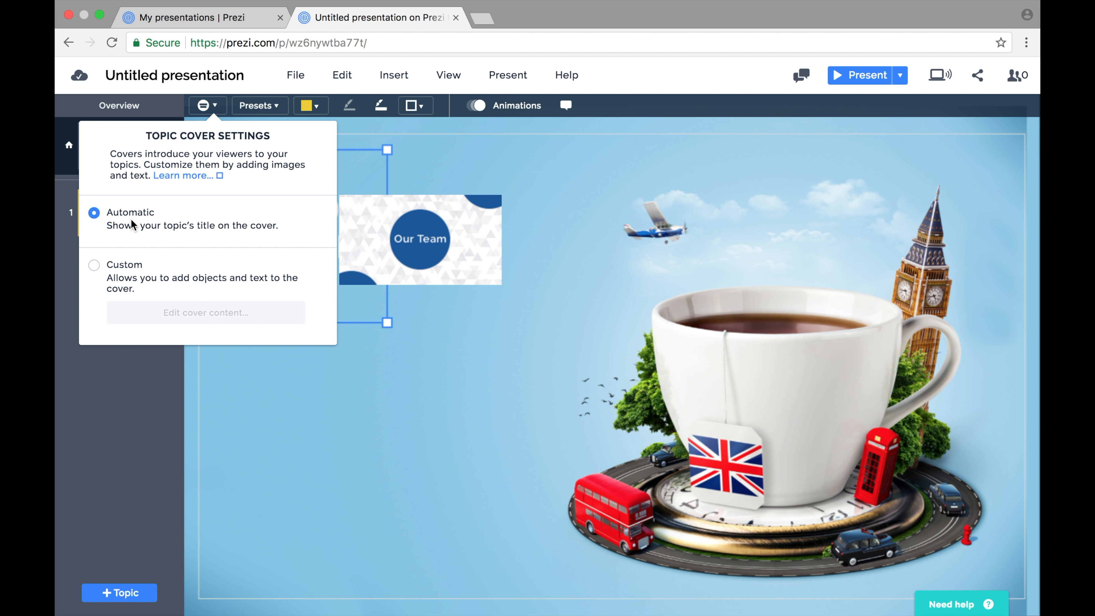
pyautogui.click(96, 271)
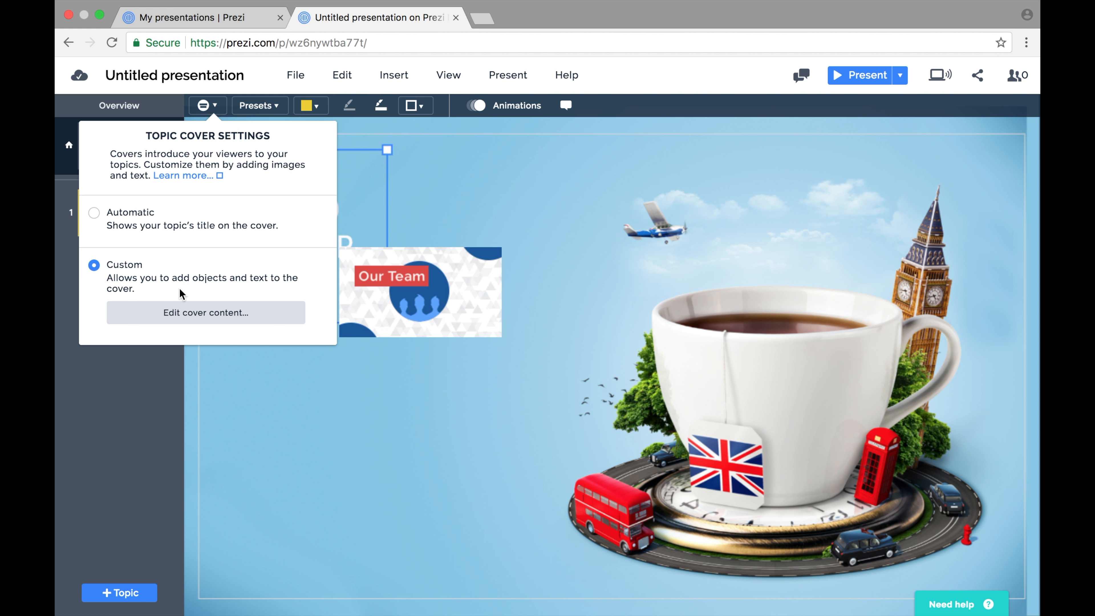
pyautogui.click(204, 313)
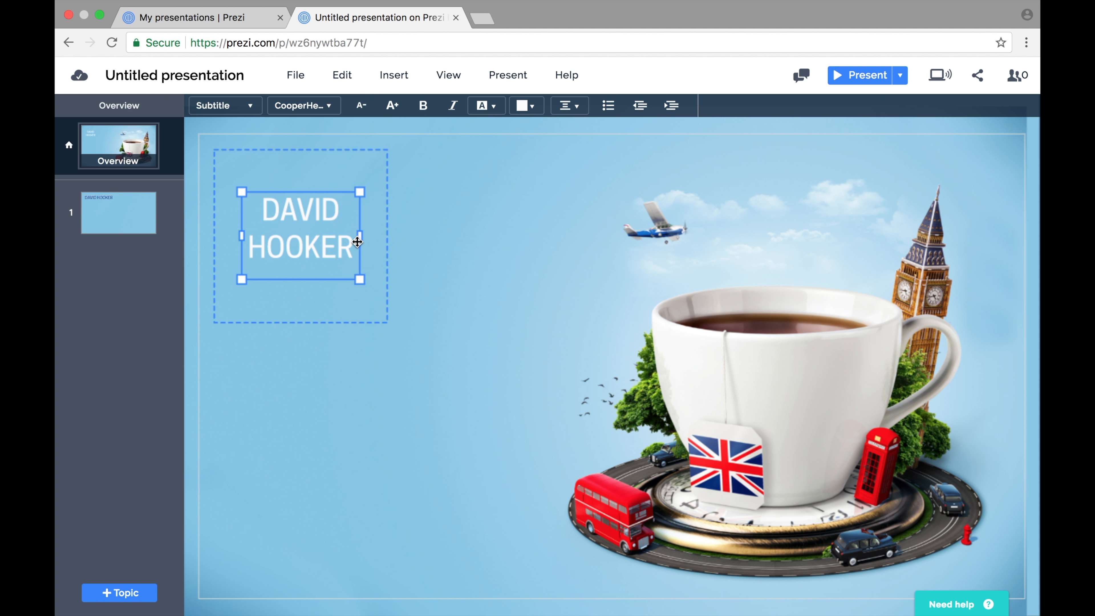
# Widen and enlarge the cover's name text so it fits on one line near the cover's top.
pyautogui.moveTo(360, 236); pyautogui.dragTo(465, 234)
pyautogui.moveTo(371, 222); pyautogui.dragTo(344, 206)
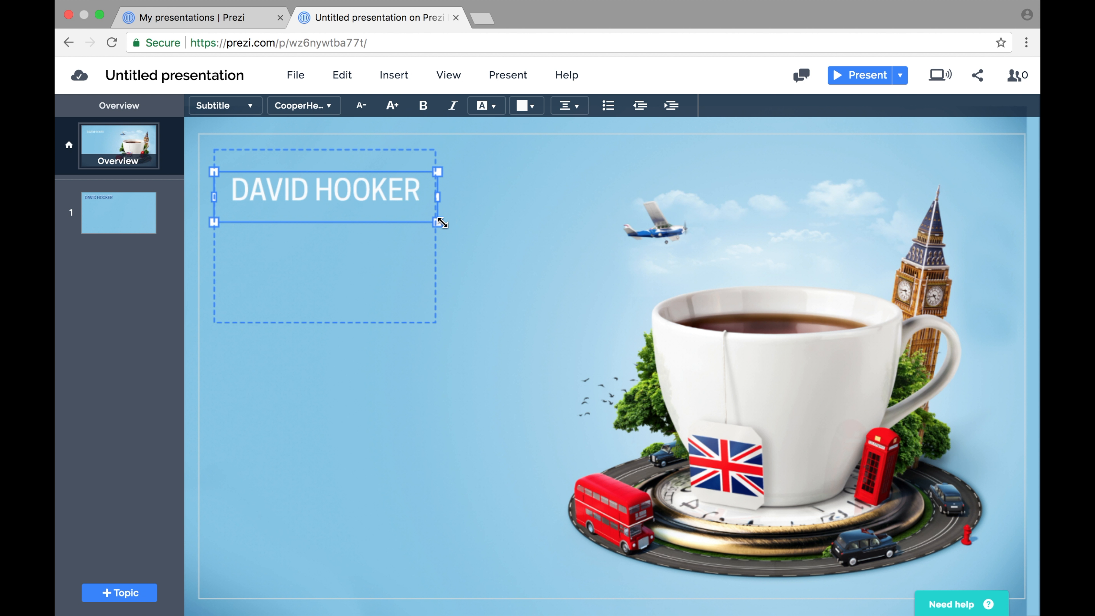
pyautogui.moveTo(438, 222); pyautogui.dragTo(478, 234)
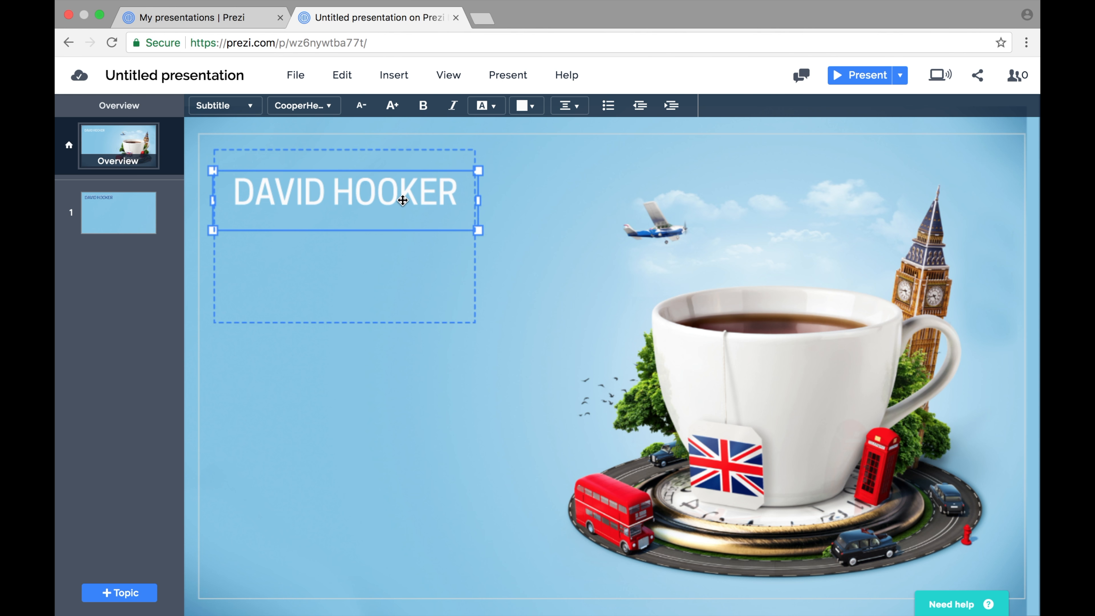
pyautogui.moveTo(385, 190); pyautogui.dragTo(377, 186)
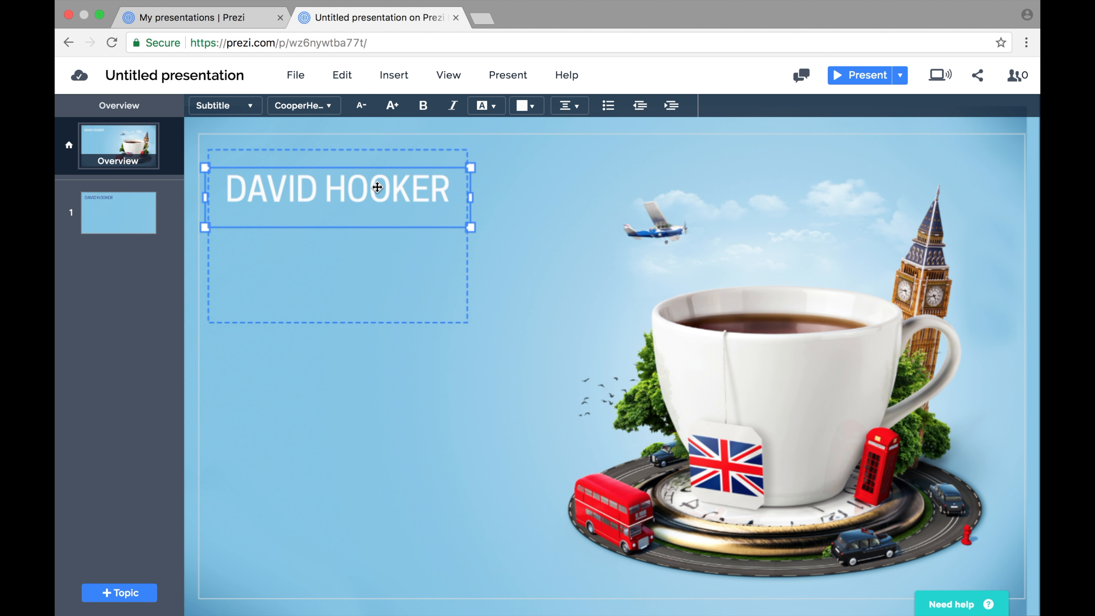
# Duplicate the cover's name text and nudge the copy slightly right and up from the original.
pyautogui.press('super+d')
pyautogui.moveTo(357, 244); pyautogui.dragTo(394, 209)
pyautogui.press('Right')
pyautogui.press('Right')
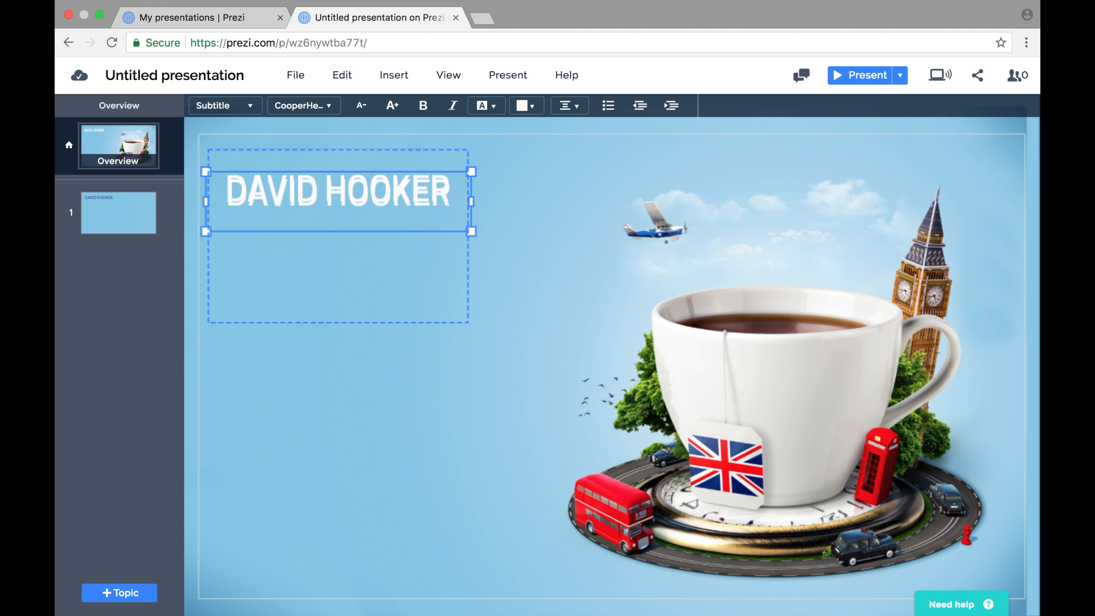
pyautogui.press('Up')
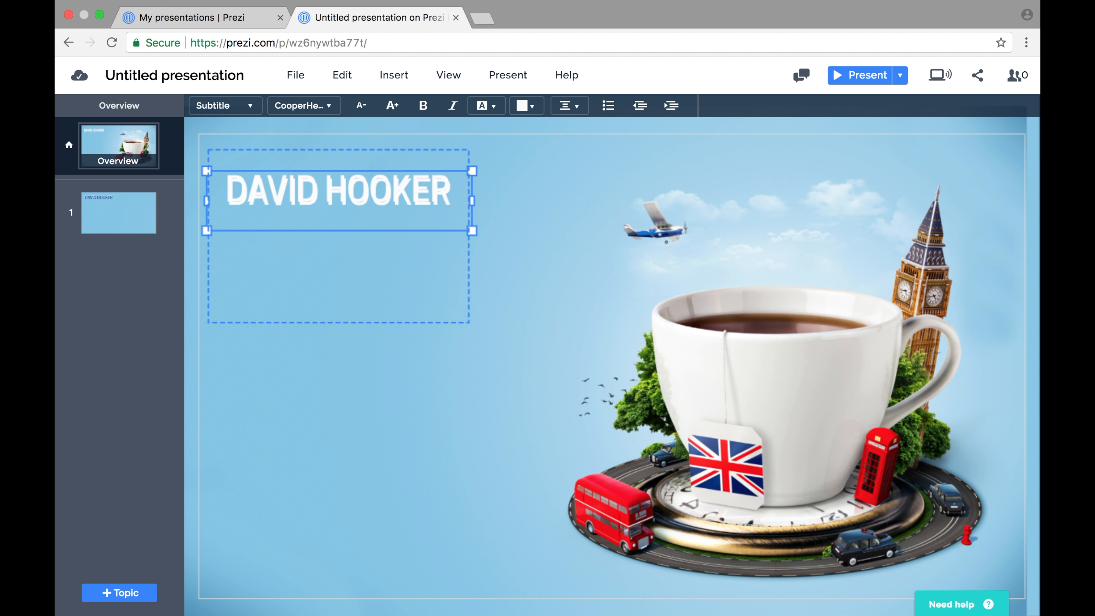
pyautogui.press('Up')
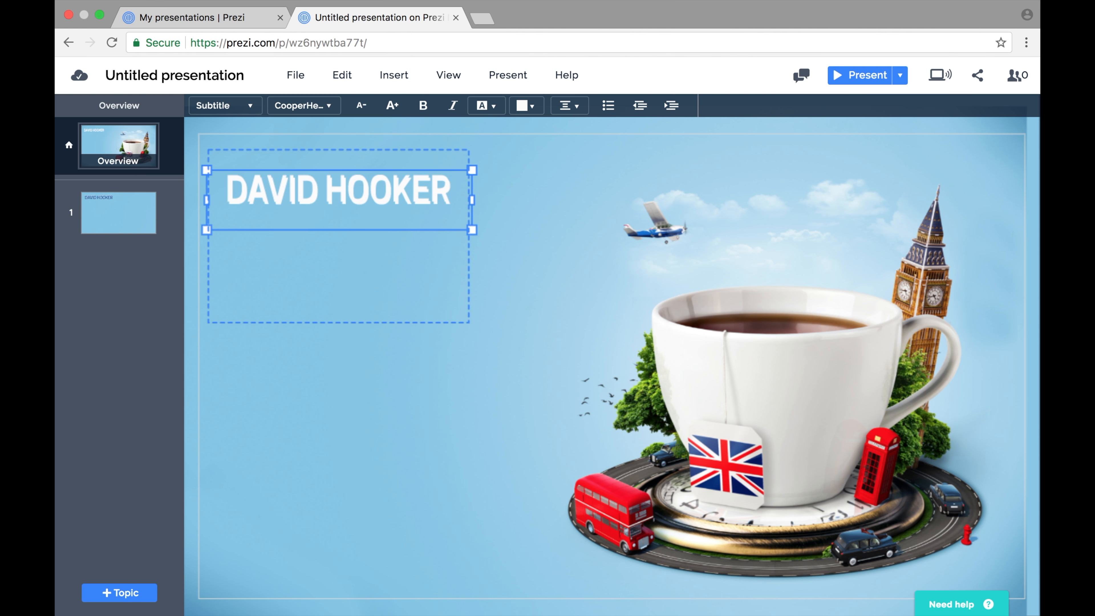
# Color the cover's top name copy dark blue from the theme colors.
pyautogui.click(533, 106)
pyautogui.click(528, 205)
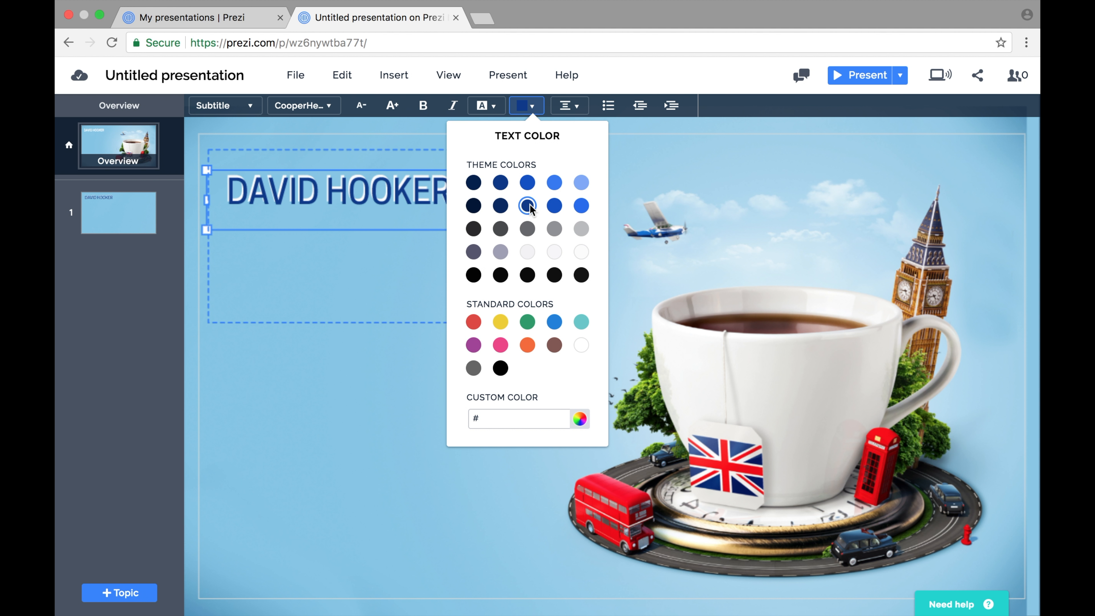
# Add a text box below the cover's name reading 'Head of Creative Services'.
pyautogui.click(324, 277)
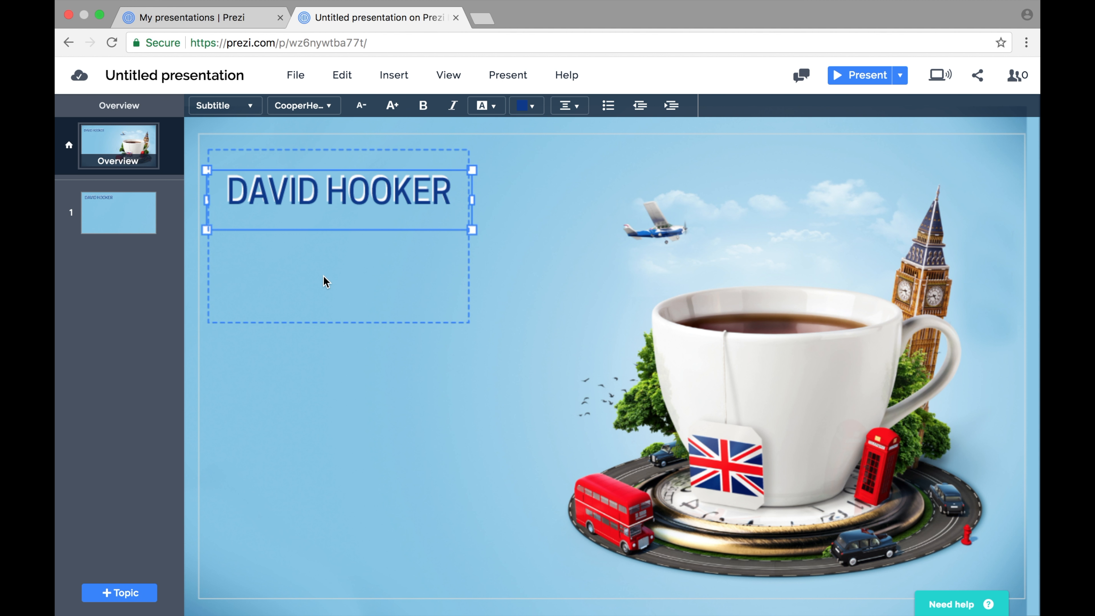
pyautogui.click(304, 275)
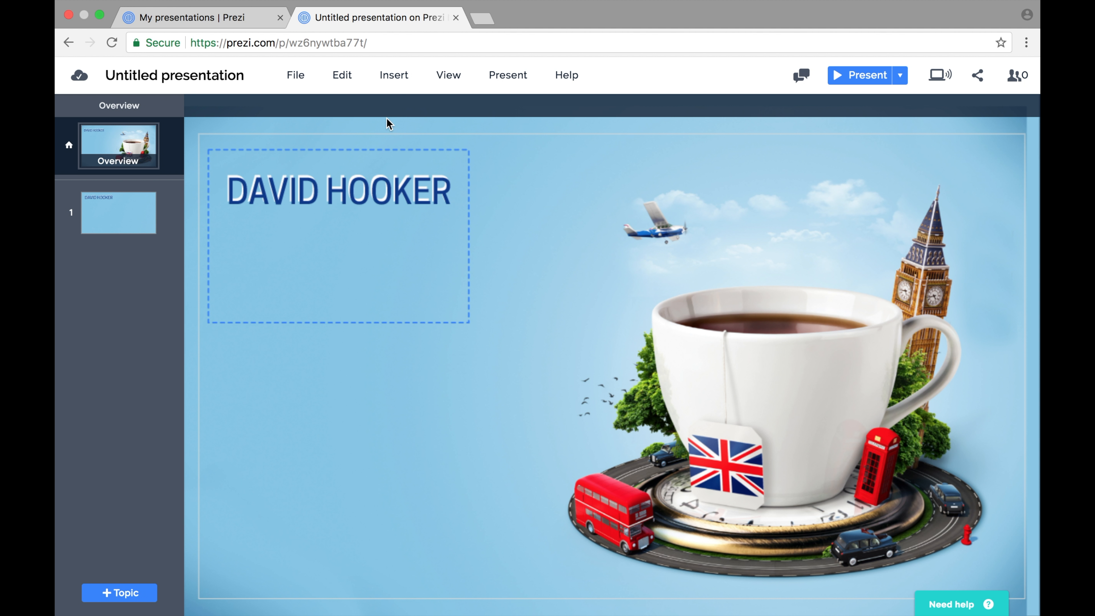
pyautogui.click(397, 79)
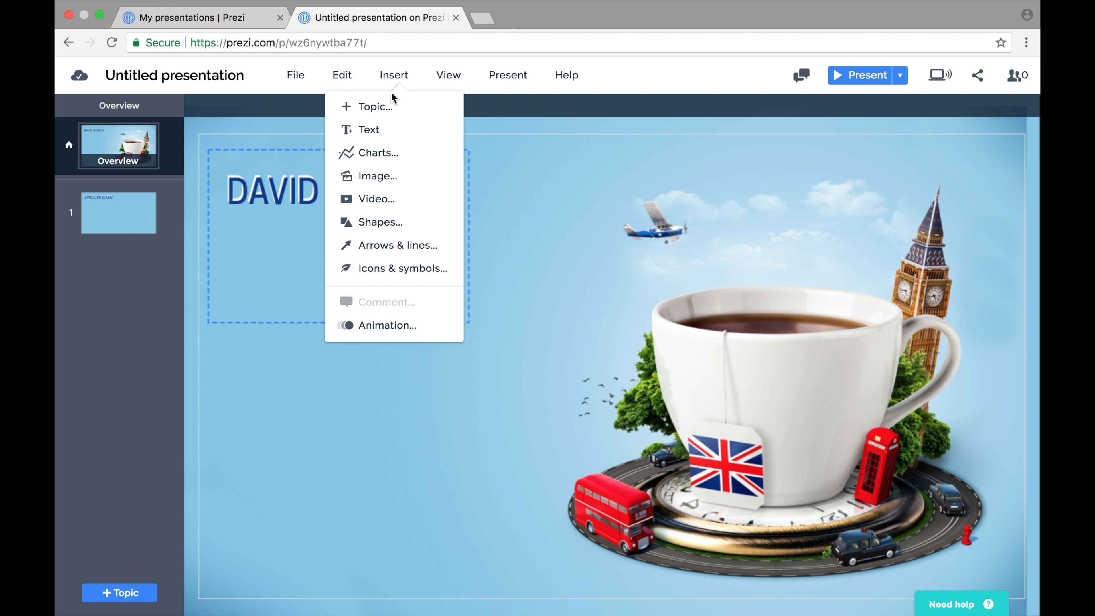
pyautogui.click(369, 129)
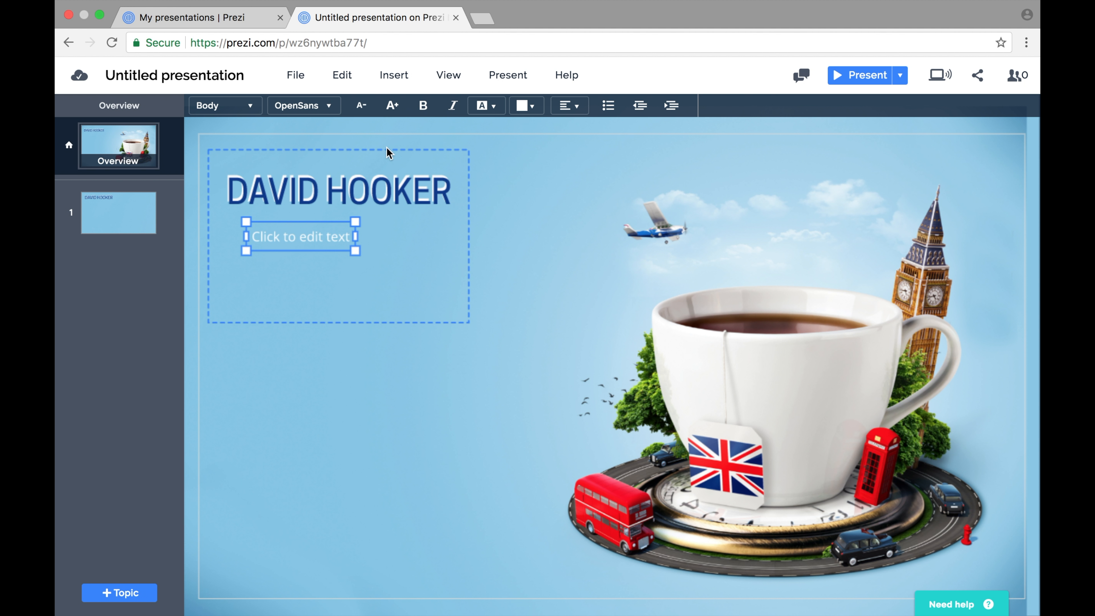
pyautogui.click(325, 244)
pyautogui.moveTo(325, 245); pyautogui.dragTo(308, 245)
pyautogui.click(290, 238)
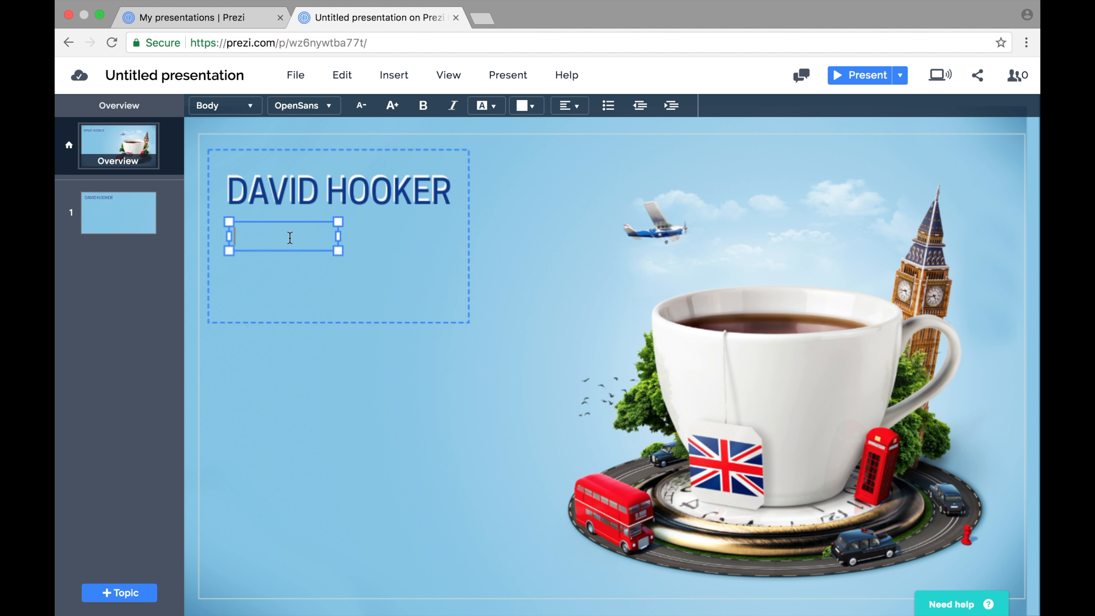
pyautogui.write('Head of Creative Ser')
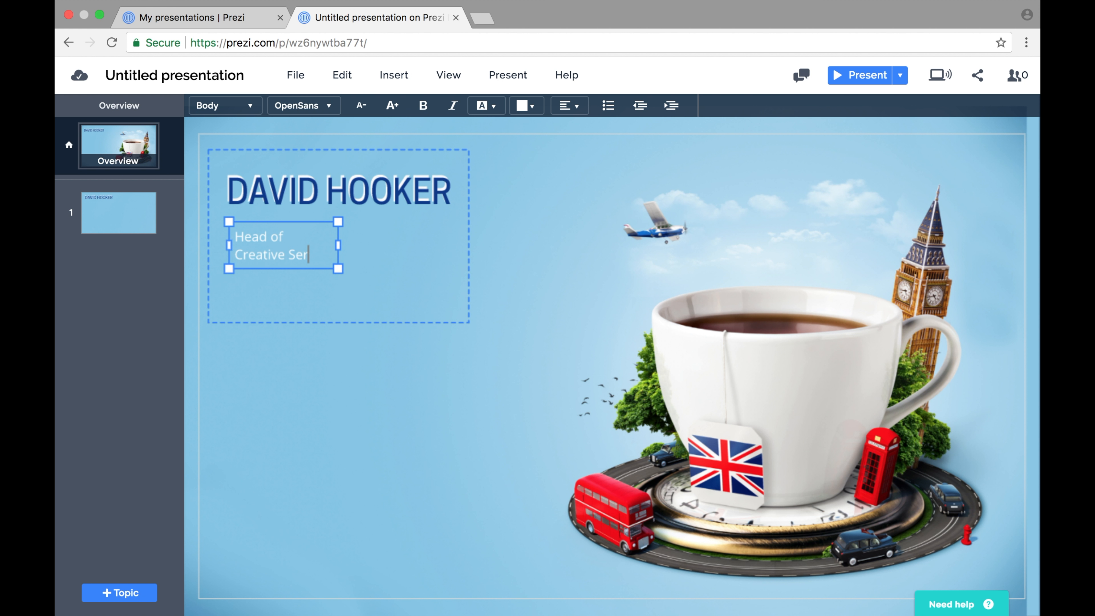
pyautogui.write('vices')
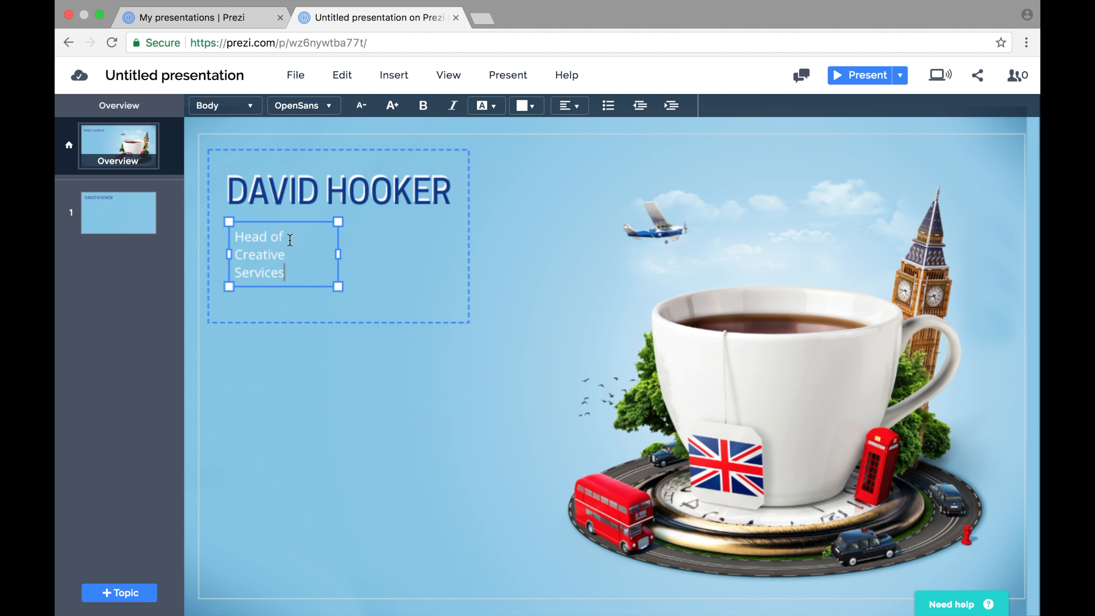
# Widen the subtitle onto one line, tuck it directly under the name, and set it in italics.
pyautogui.moveTo(338, 254); pyautogui.dragTo(452, 263)
pyautogui.moveTo(358, 242); pyautogui.dragTo(348, 228)
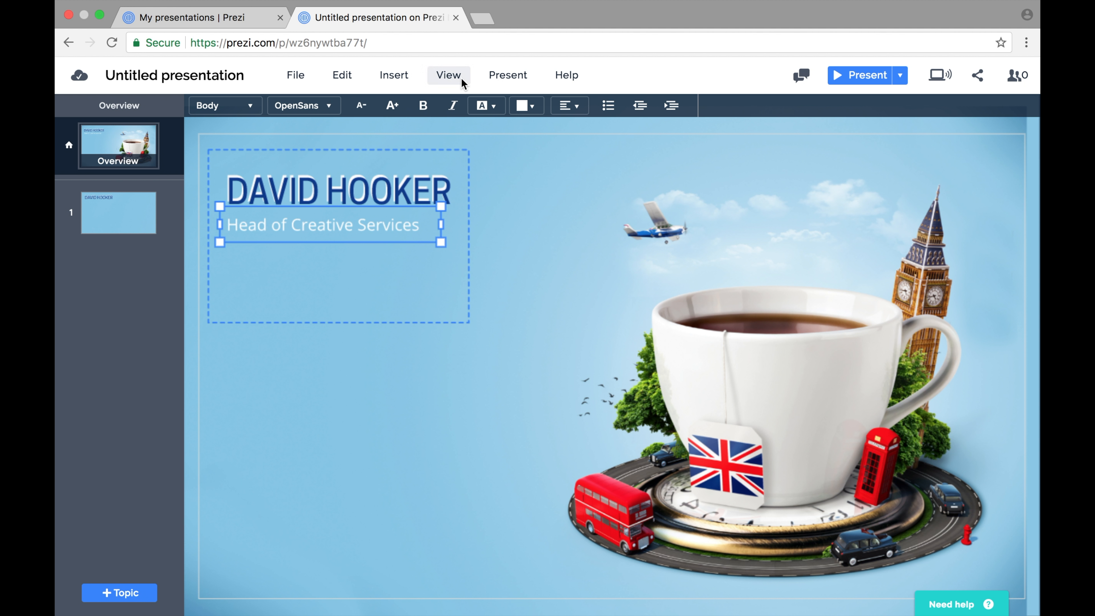
pyautogui.click(457, 108)
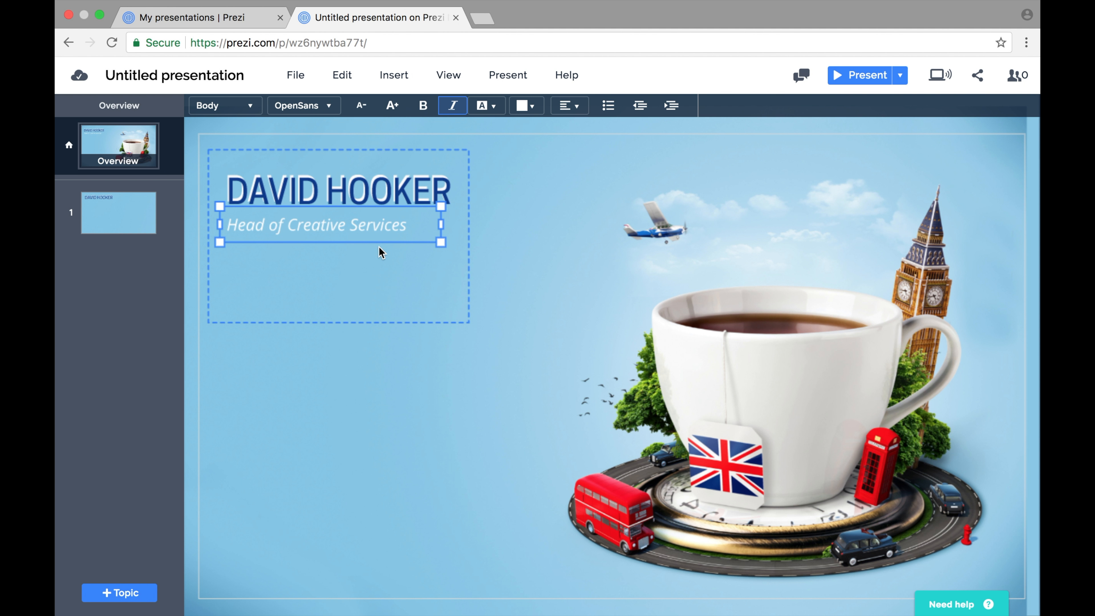
pyautogui.moveTo(369, 232); pyautogui.dragTo(373, 232)
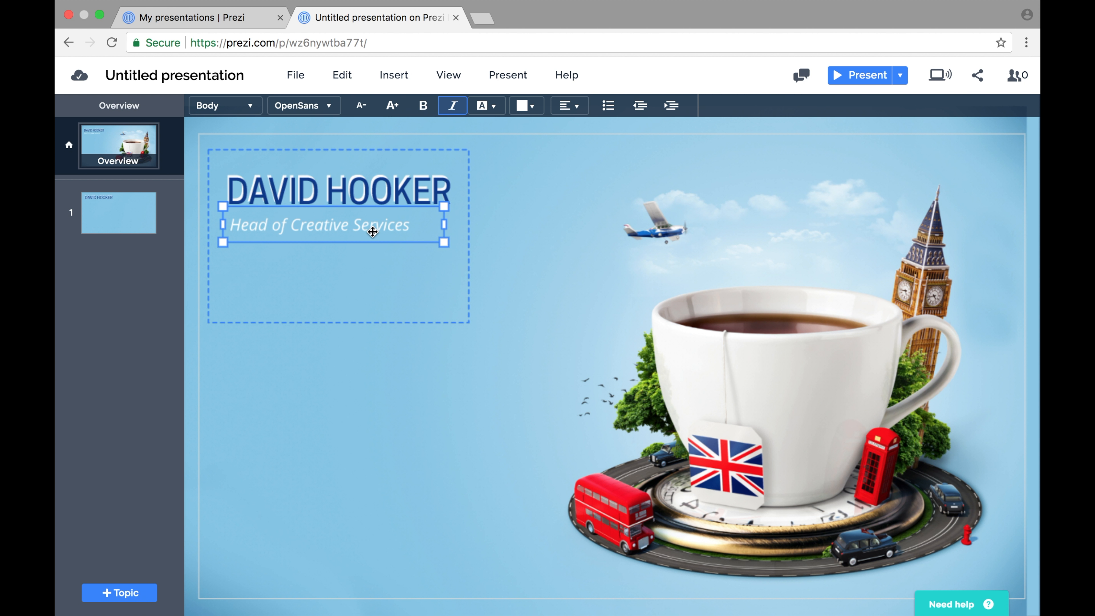
pyautogui.click(379, 274)
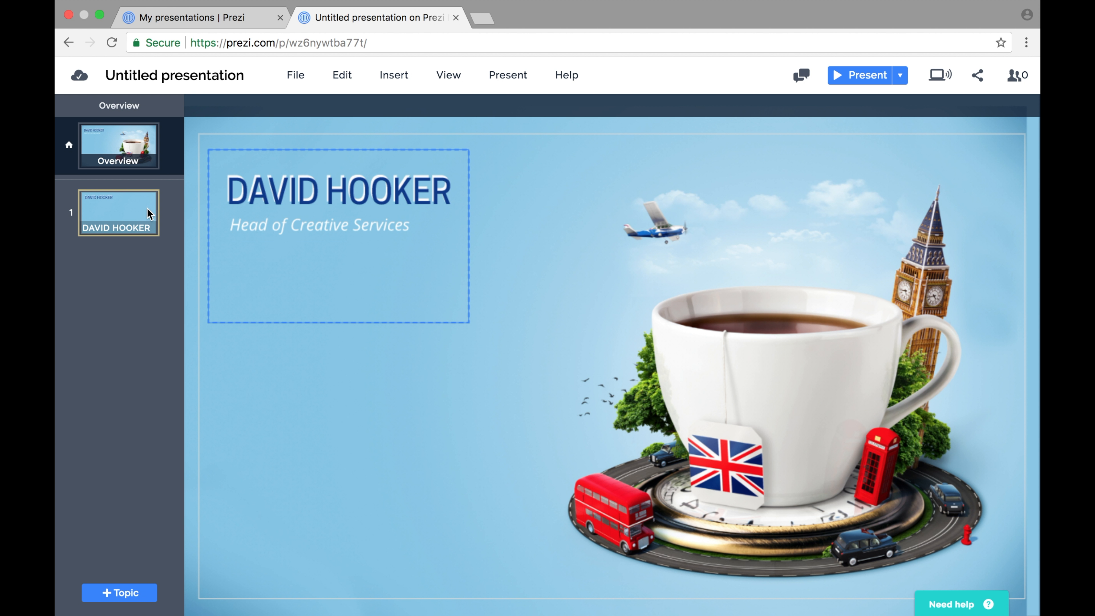
# Open the first topic and move its text placeholder to the upper right, level with the name.
pyautogui.click(123, 209)
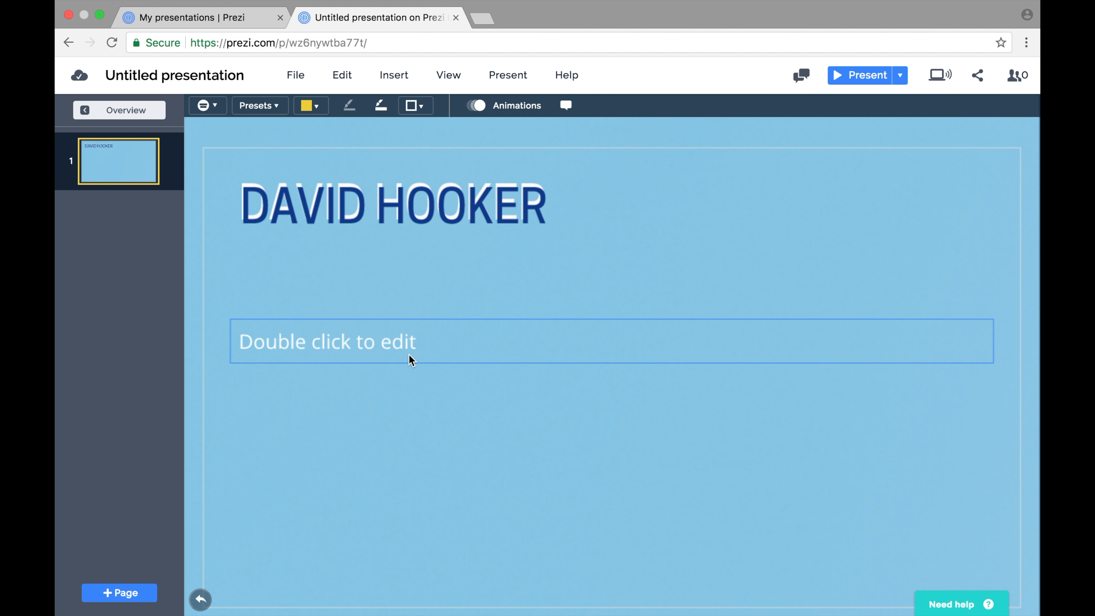
pyautogui.click(398, 348)
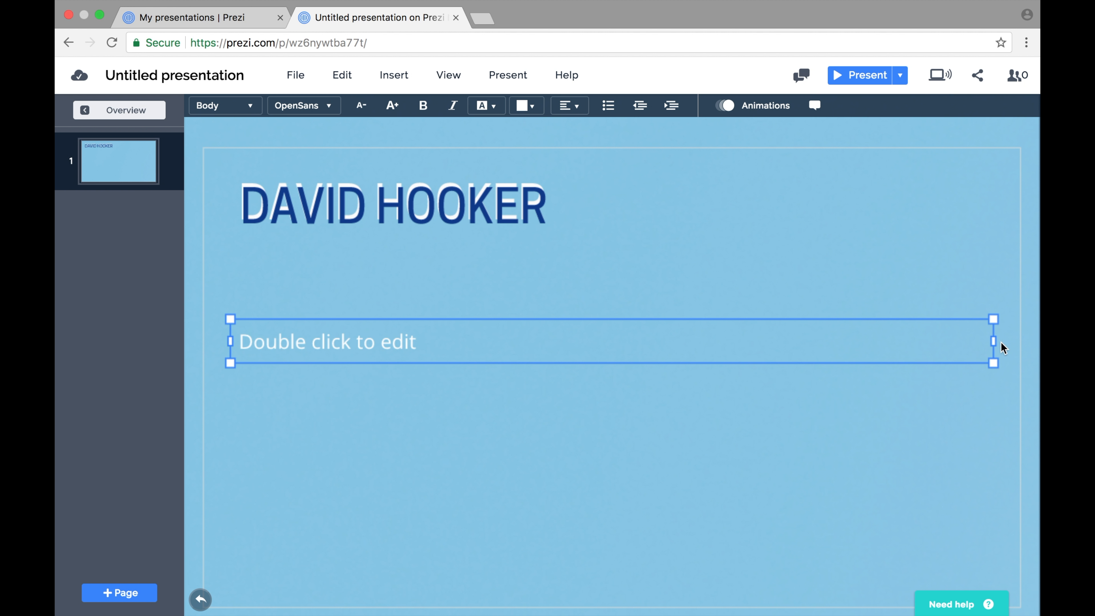
pyautogui.moveTo(993, 342); pyautogui.dragTo(836, 219)
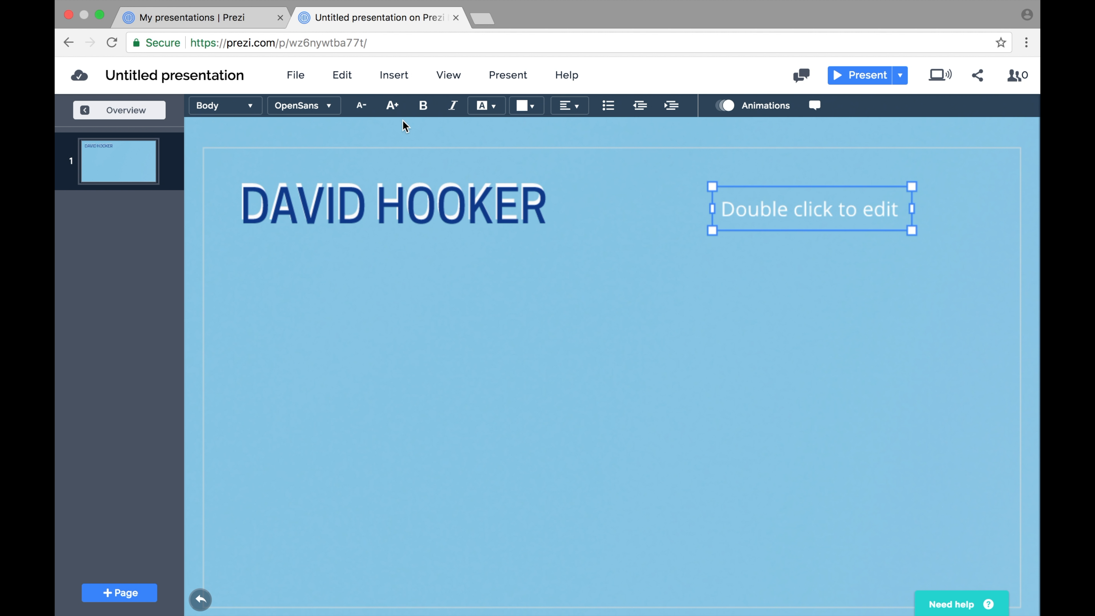
# Insert the portrait photo from the Prezume Stuff folder, place it under the name, and enlarge it to the name's width.
pyautogui.click(392, 78)
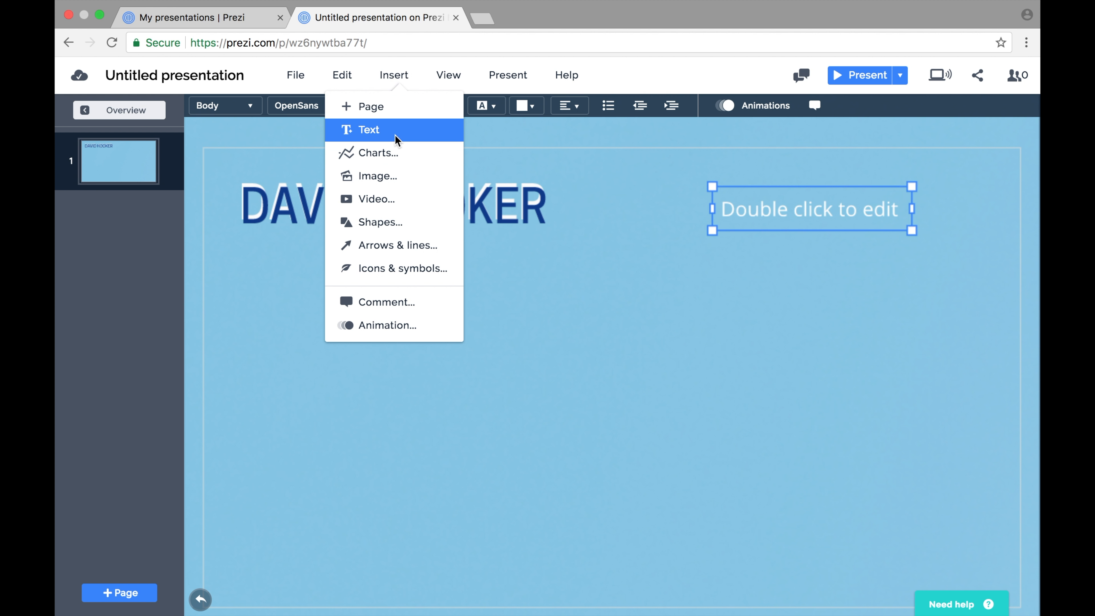
pyautogui.click(395, 172)
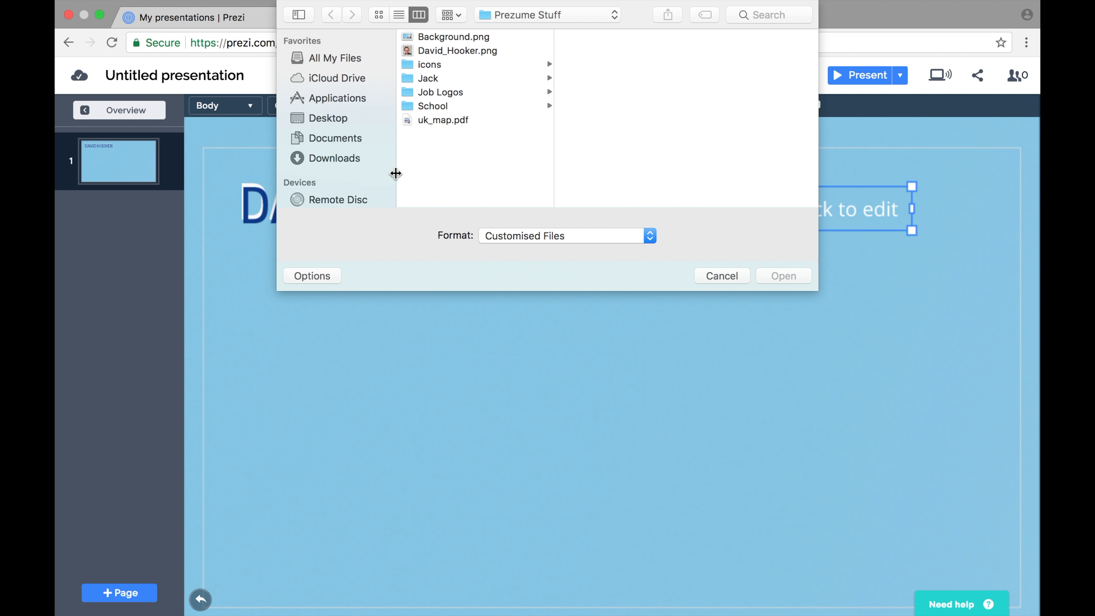
pyautogui.click(464, 49)
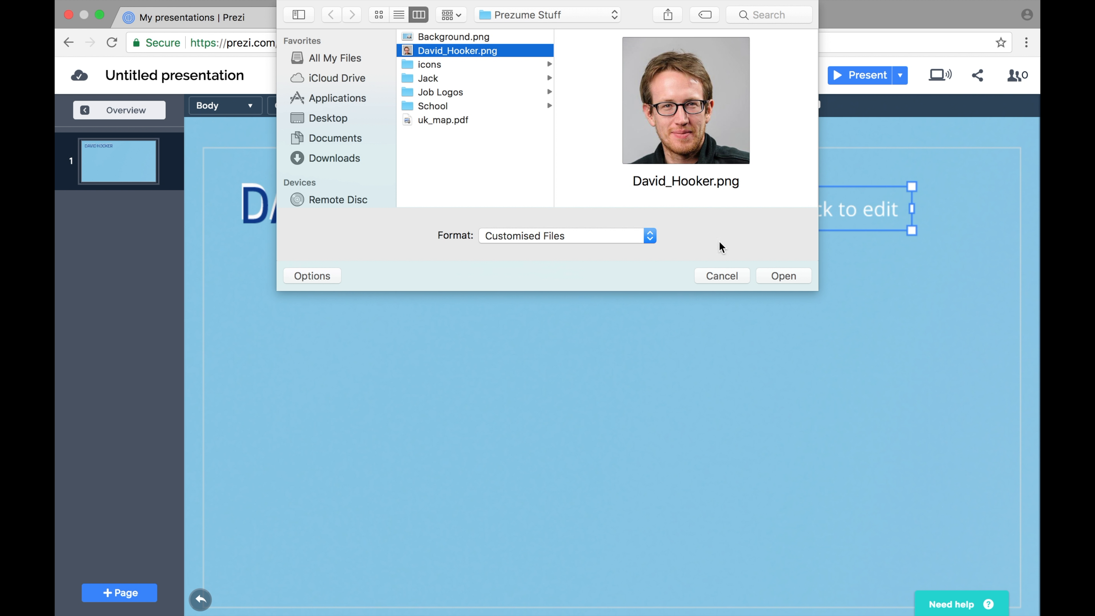
pyautogui.click(791, 279)
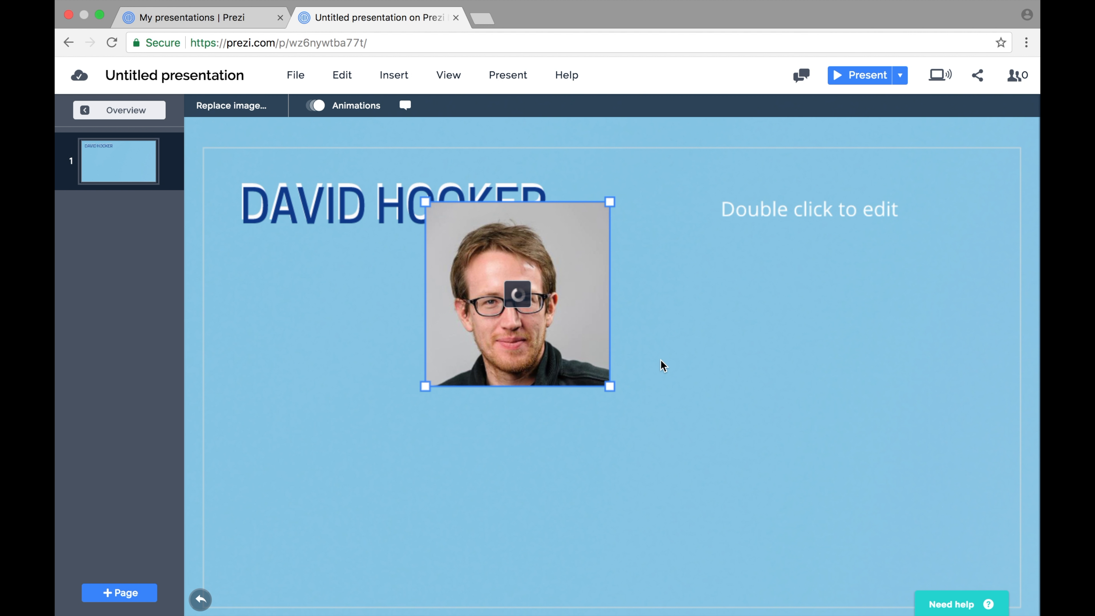
pyautogui.moveTo(583, 341); pyautogui.dragTo(401, 382)
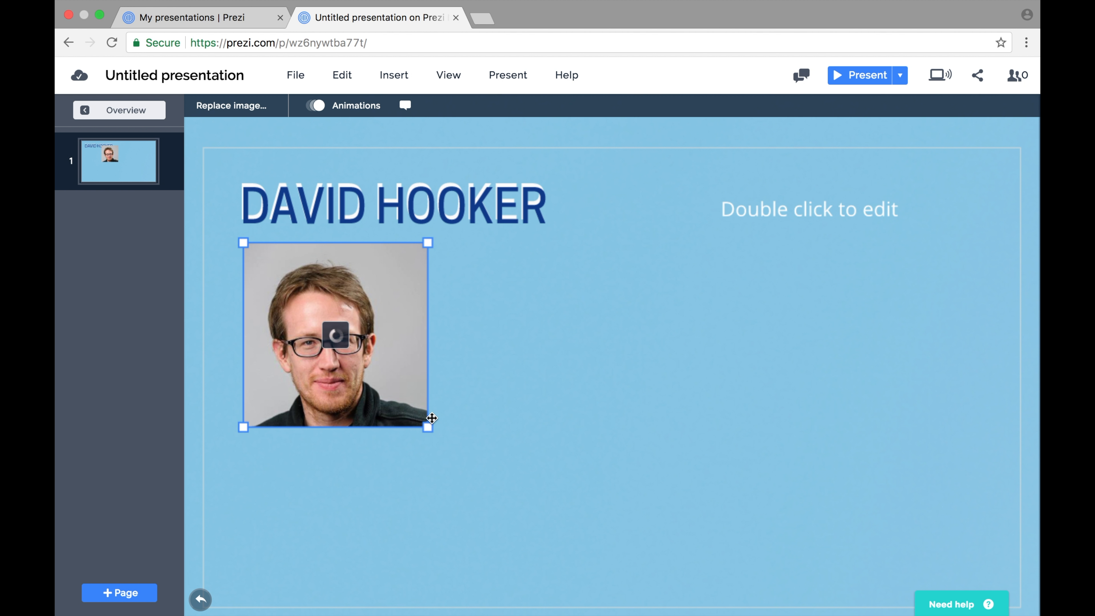
pyautogui.moveTo(431, 429); pyautogui.dragTo(585, 499)
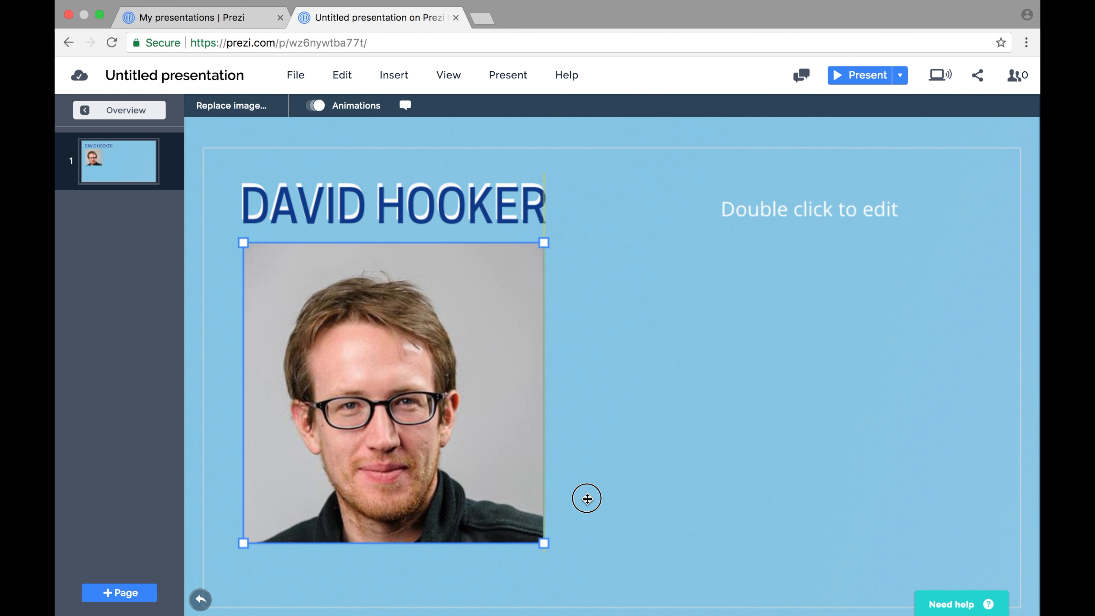
pyautogui.click(617, 350)
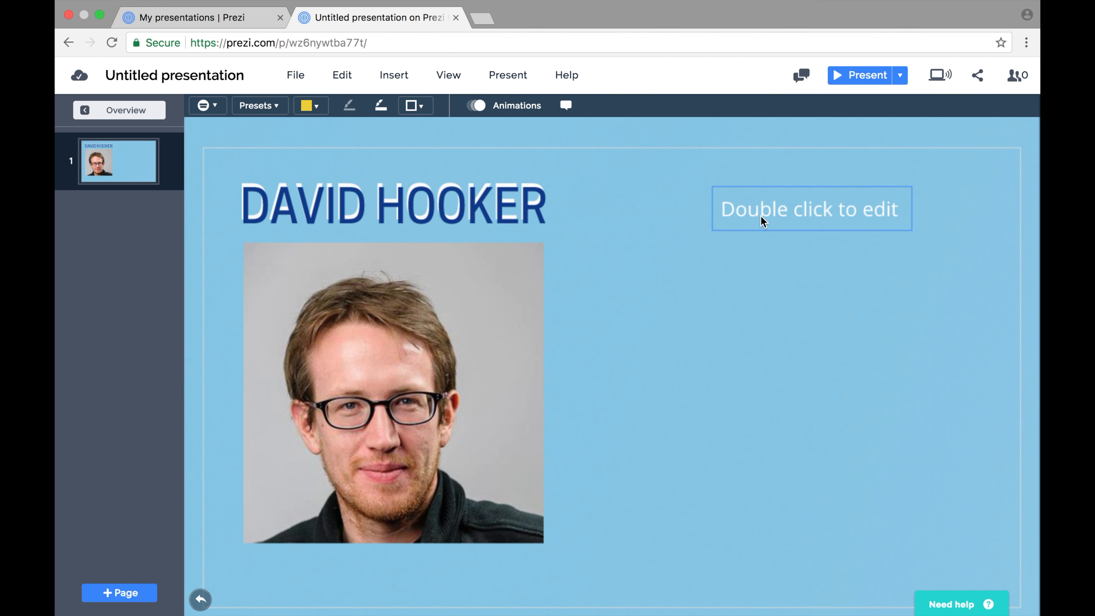
# Shift the placeholder slightly left and enter the birthplace line 'Born: UNITED KINGDOM (pre-brexit)' with the birth year.
pyautogui.moveTo(782, 207); pyautogui.dragTo(712, 208)
pyautogui.doubleClick(713, 208)
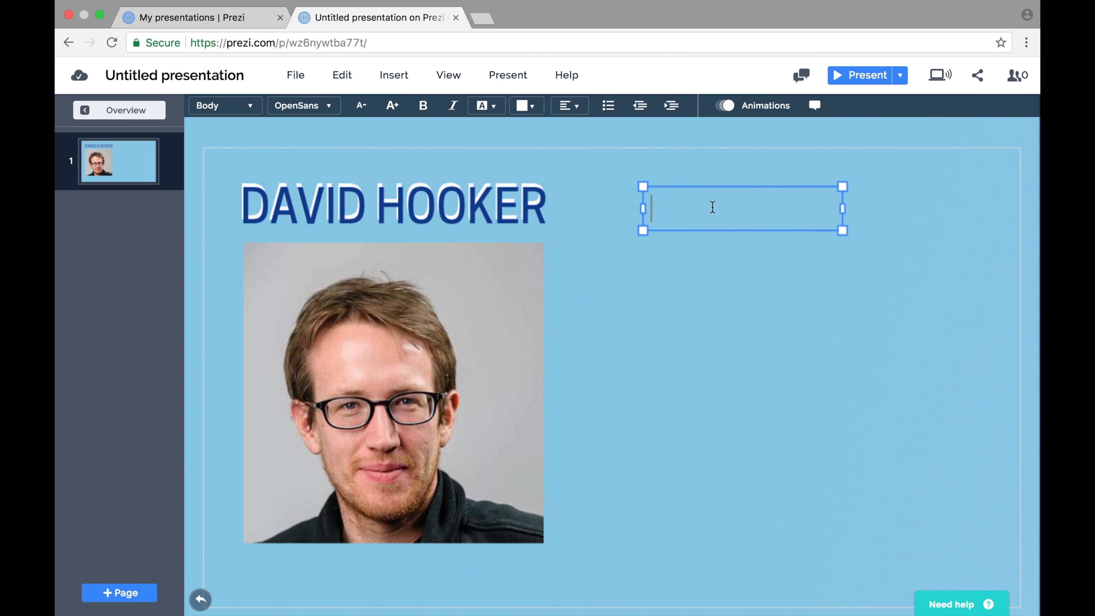
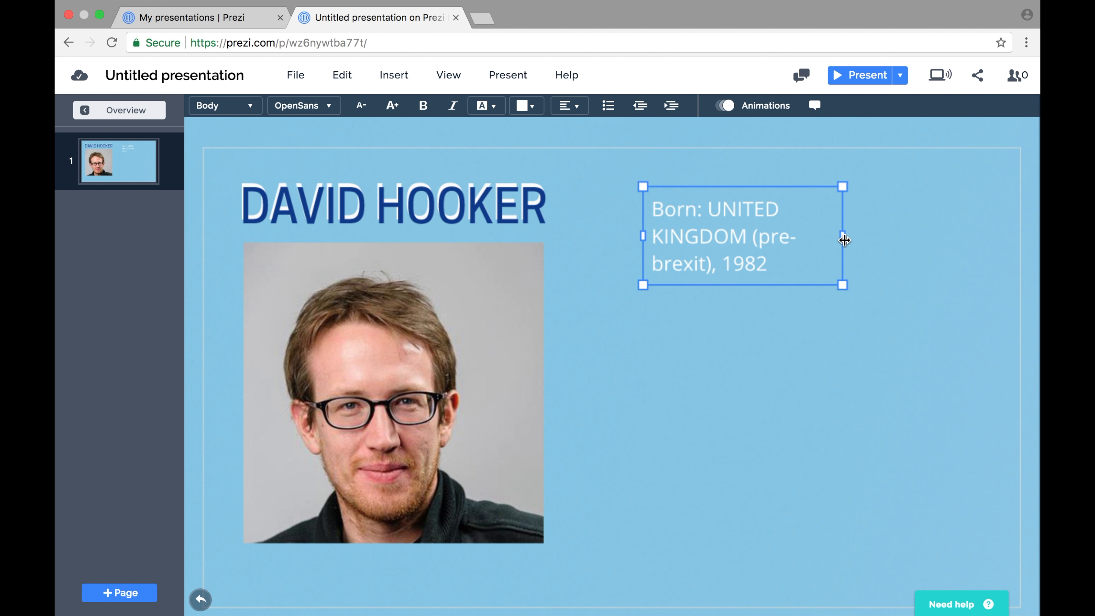
# Widen the birth line to fit on one line and move it beside the top of the photo.
pyautogui.moveTo(844, 237); pyautogui.dragTo(1011, 225)
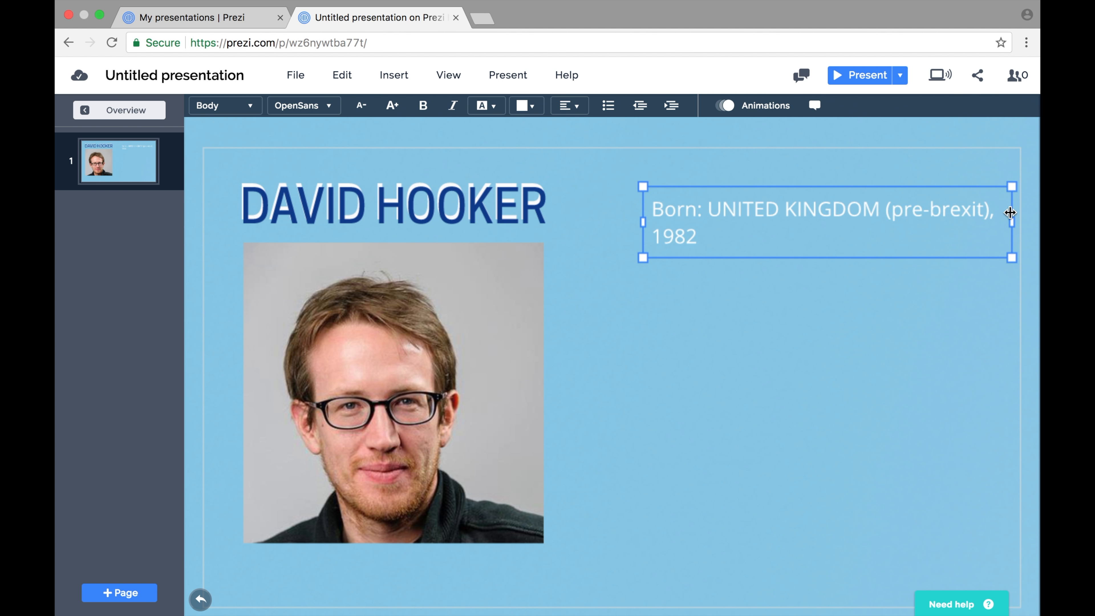
pyautogui.moveTo(643, 222); pyautogui.dragTo(592, 225)
pyautogui.click(638, 275)
pyautogui.click(690, 219)
pyautogui.moveTo(688, 221); pyautogui.dragTo(687, 271)
pyautogui.click(689, 317)
pyautogui.click(676, 268)
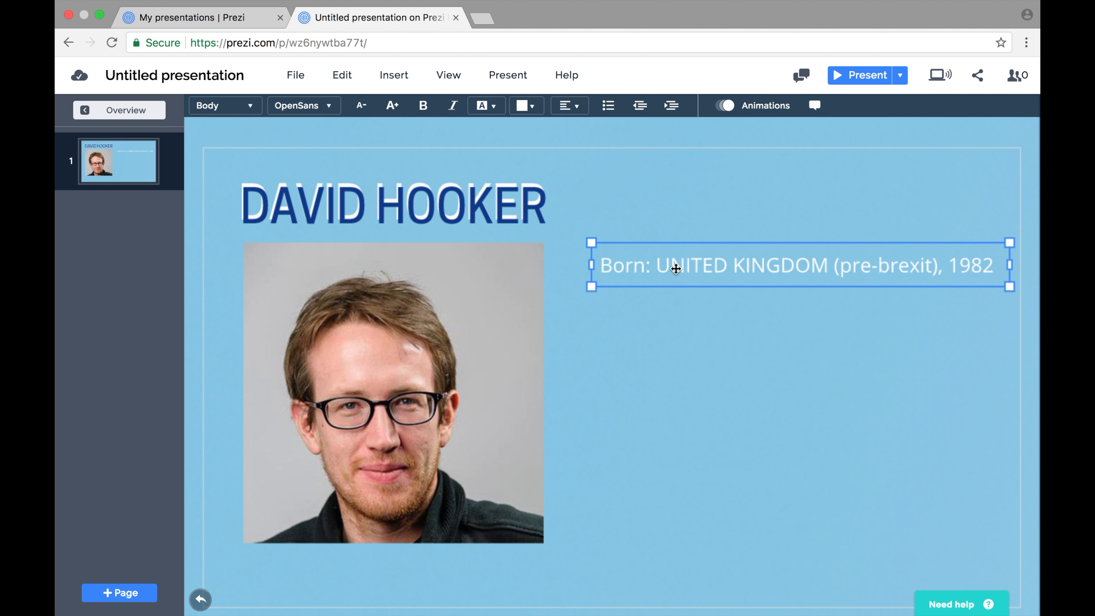
# Duplicate the birth line, place the copy below it, and replace its text with 'Key Skills: Funny OOO responses, making dad jokes on the phone, puns'.
pyautogui.press('super+d')
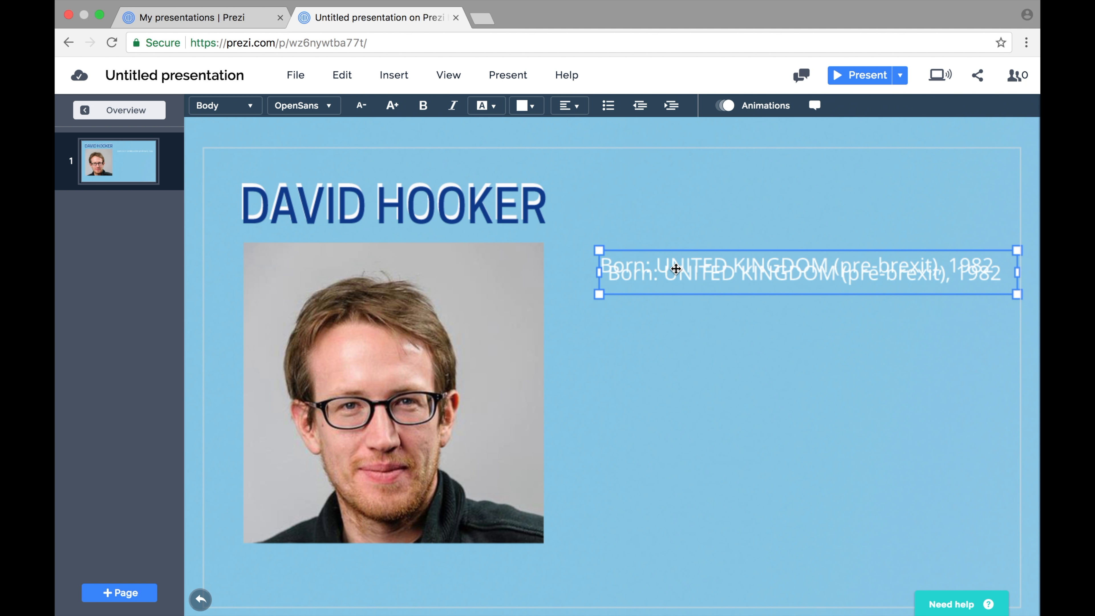
pyautogui.moveTo(689, 291); pyautogui.dragTo(685, 321)
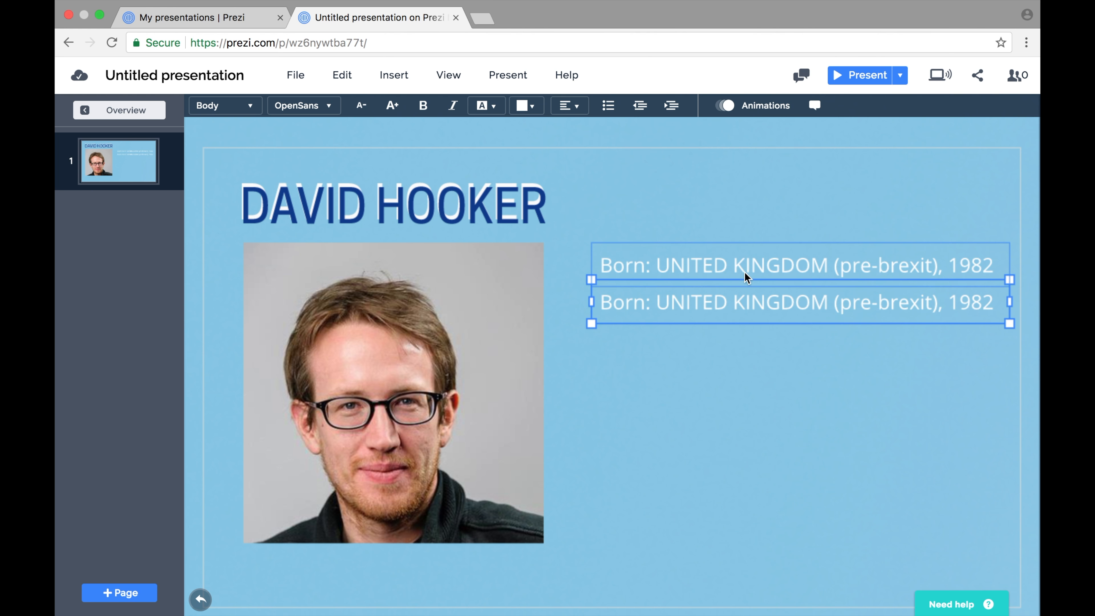
pyautogui.doubleClick(663, 301)
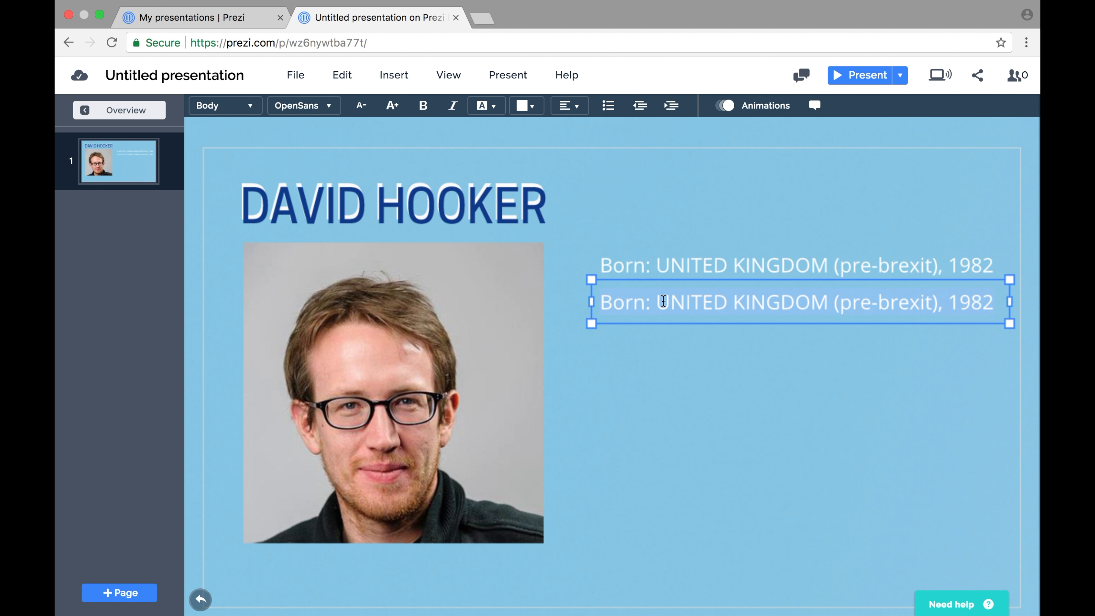
pyautogui.write('Key Skil')
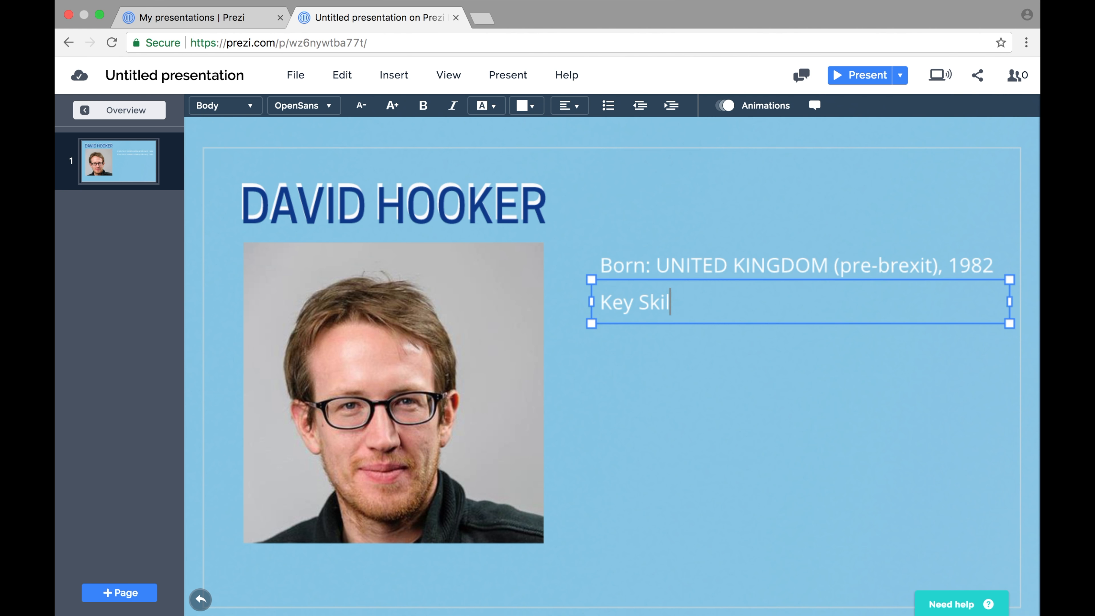
pyautogui.write('ls: Funny ')
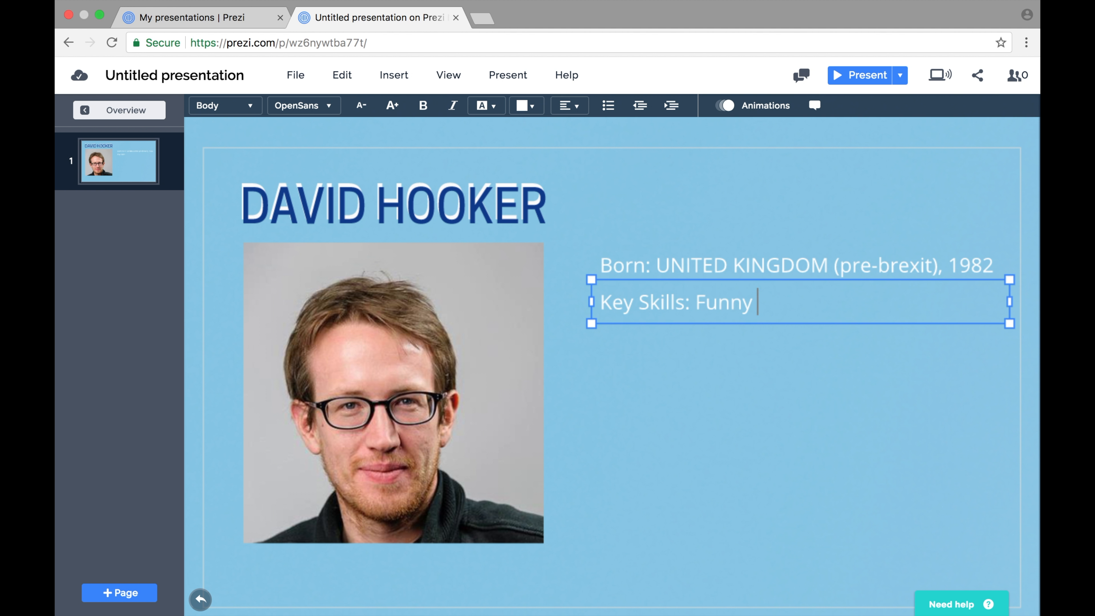
pyautogui.write('OOO responses,')
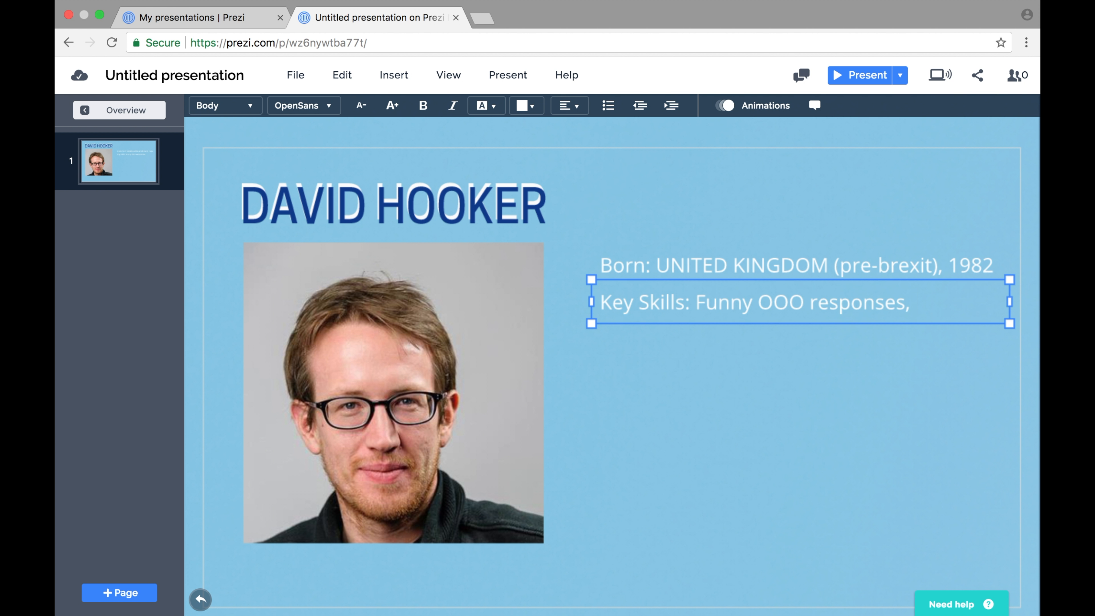
pyautogui.write(' making da')
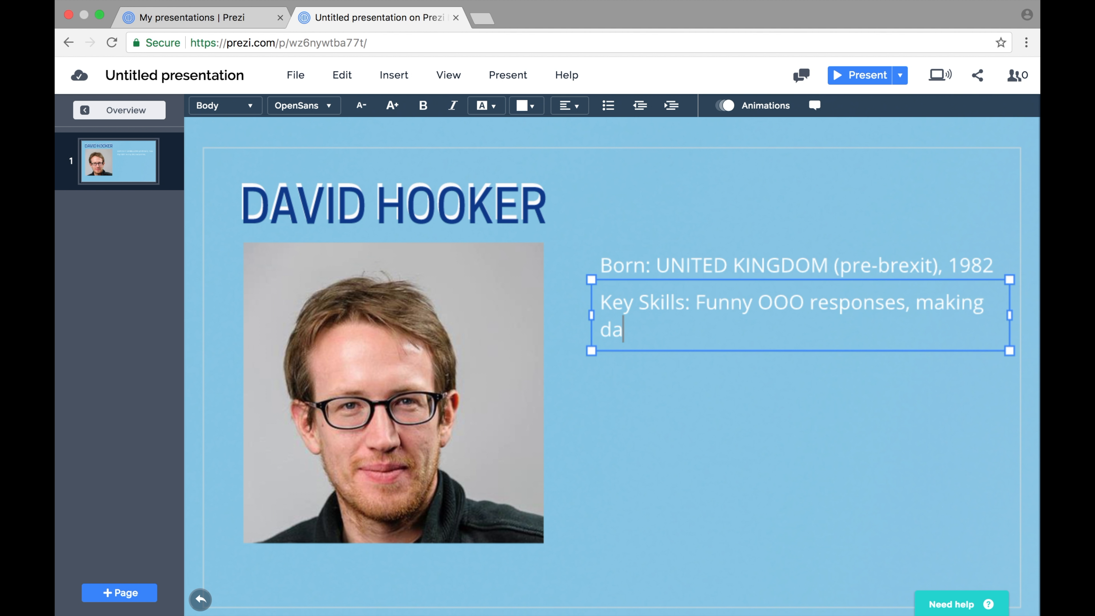
pyautogui.write('d jokes on the phone,')
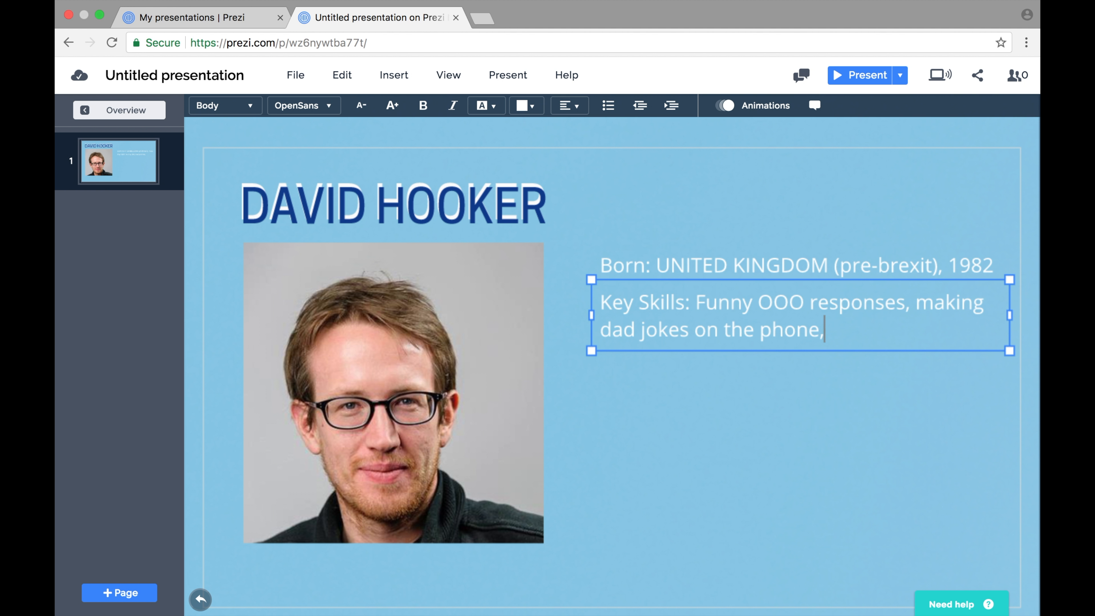
pyautogui.write(' puns')
pyautogui.click(678, 384)
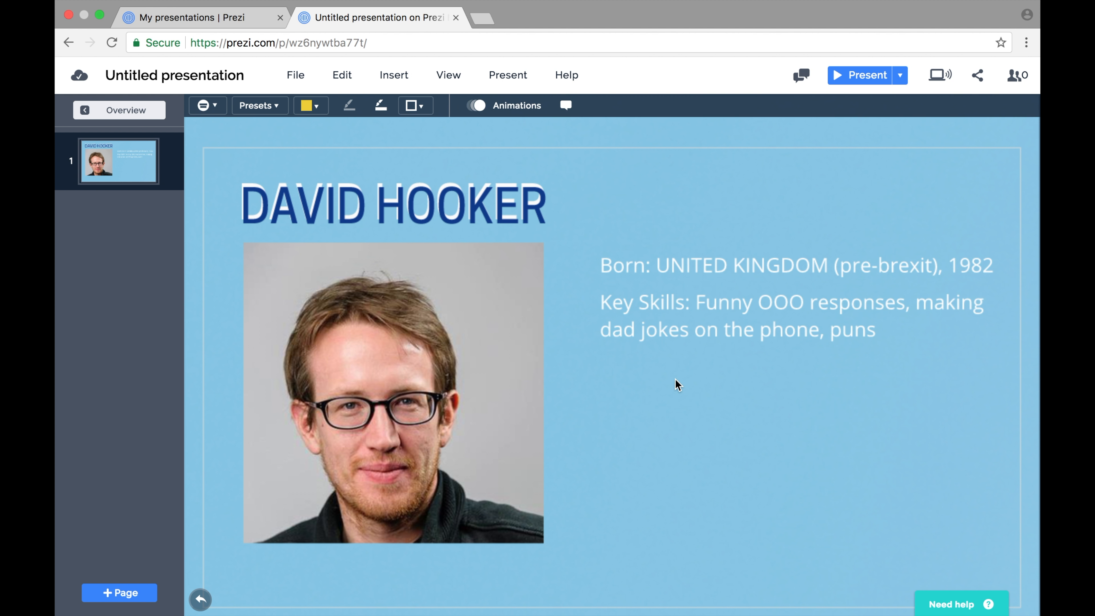
# Duplicate the Key Skills box, move the copy below it, and replace its text with the heading 'Why hire me?'.
pyautogui.click(673, 331)
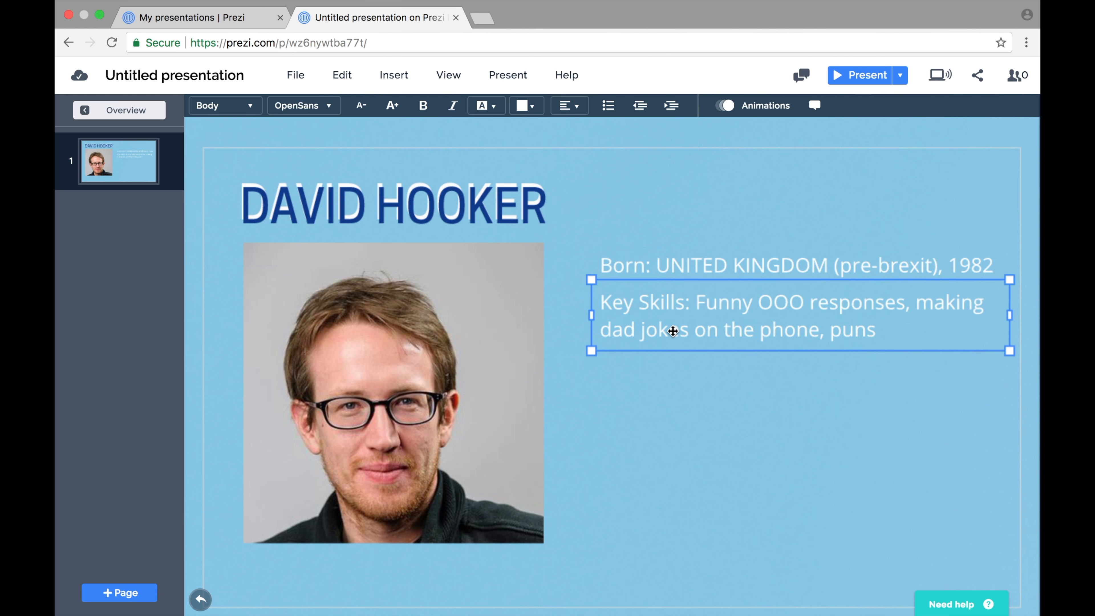
pyautogui.press('super+d')
pyautogui.moveTo(689, 323); pyautogui.dragTo(681, 377)
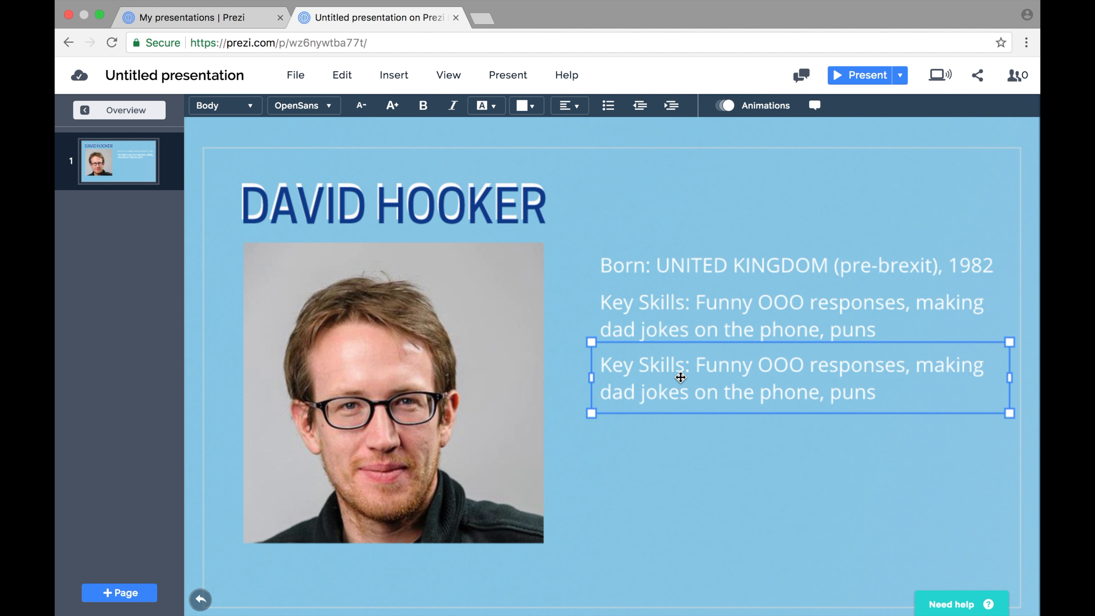
pyautogui.doubleClick(680, 380)
pyautogui.write('Why hire me')
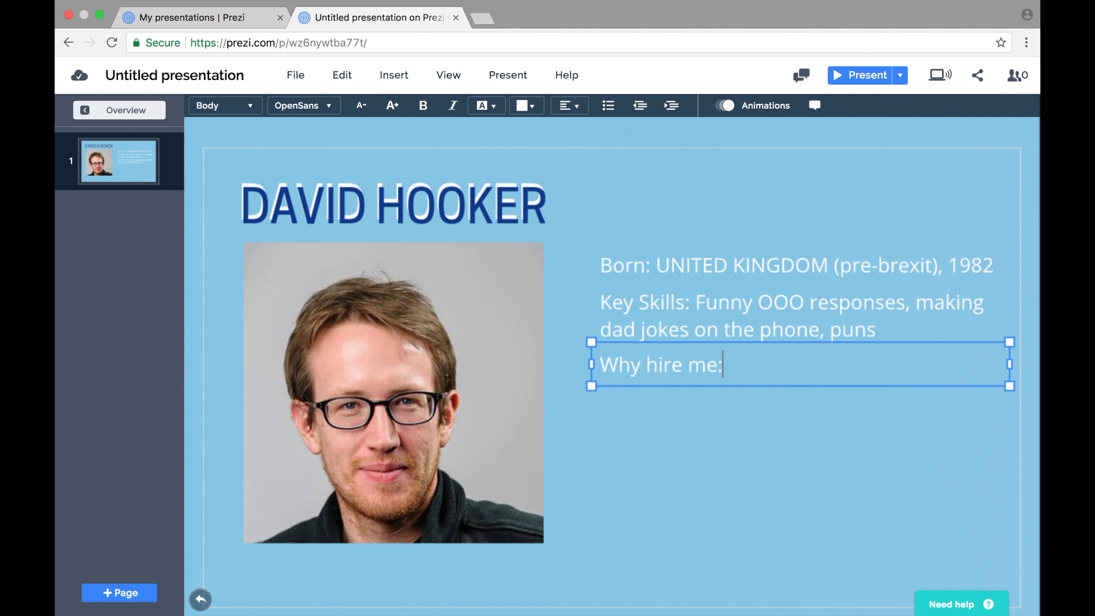
pyautogui.write('?')
pyautogui.press('Return')
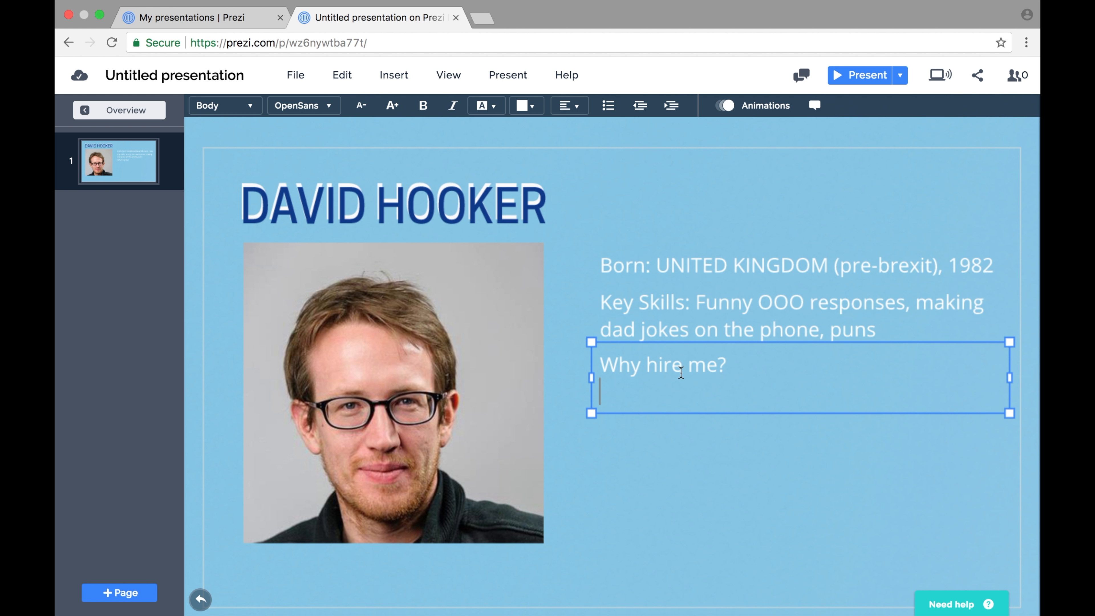
# Add a bullet list under the heading with the items Desperation, Boredom and Lack of Budget.
pyautogui.click(614, 108)
pyautogui.write('Desperation')
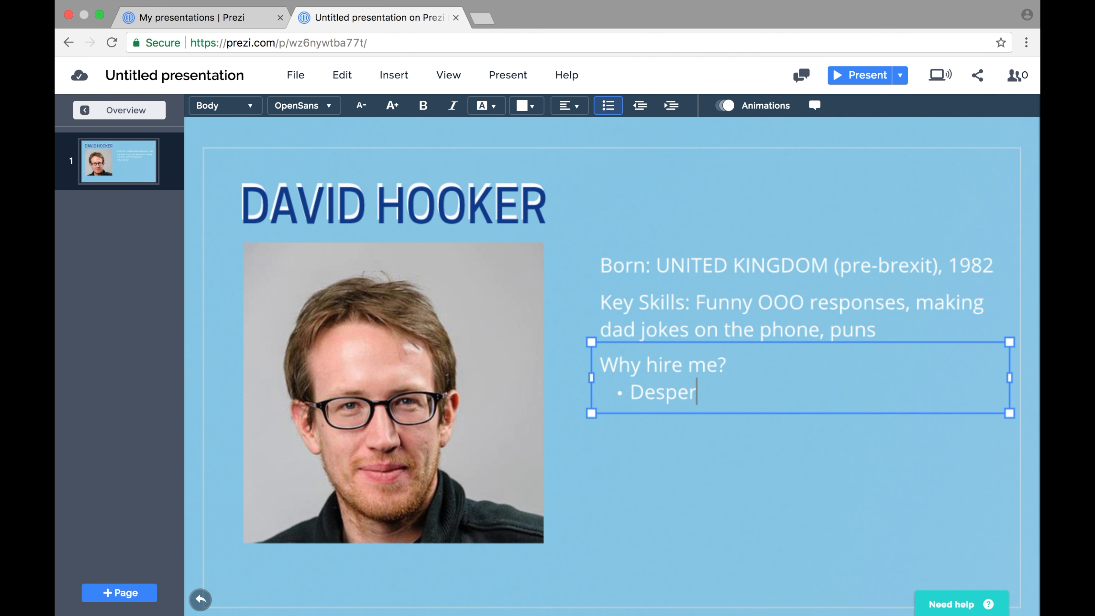
pyautogui.press('Return')
pyautogui.write('Boredom')
pyautogui.press('Return')
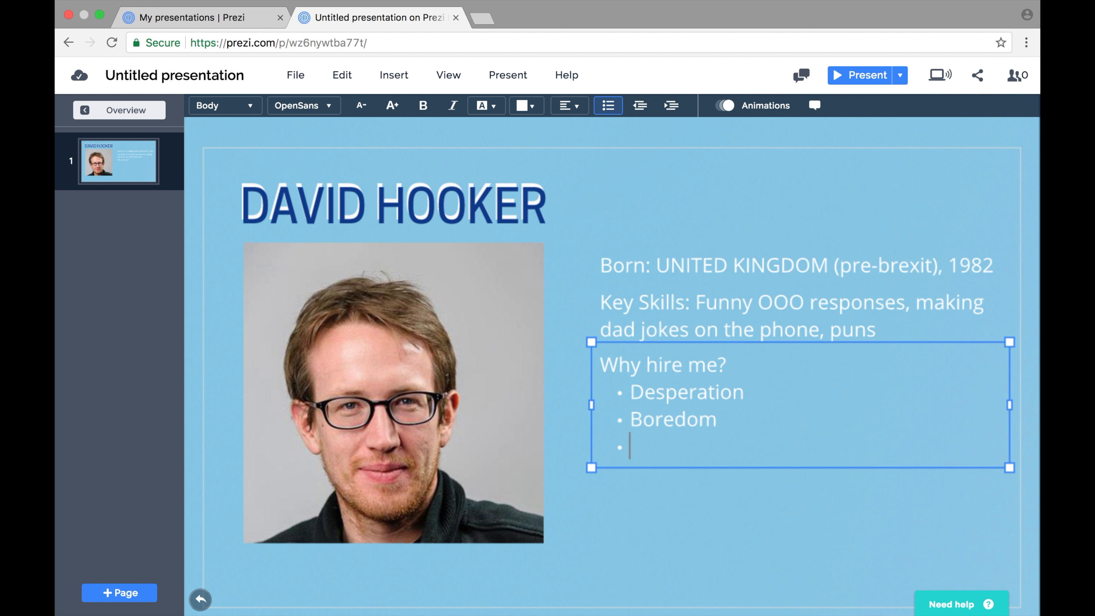
pyautogui.write('Lack of Budget')
pyautogui.click(650, 511)
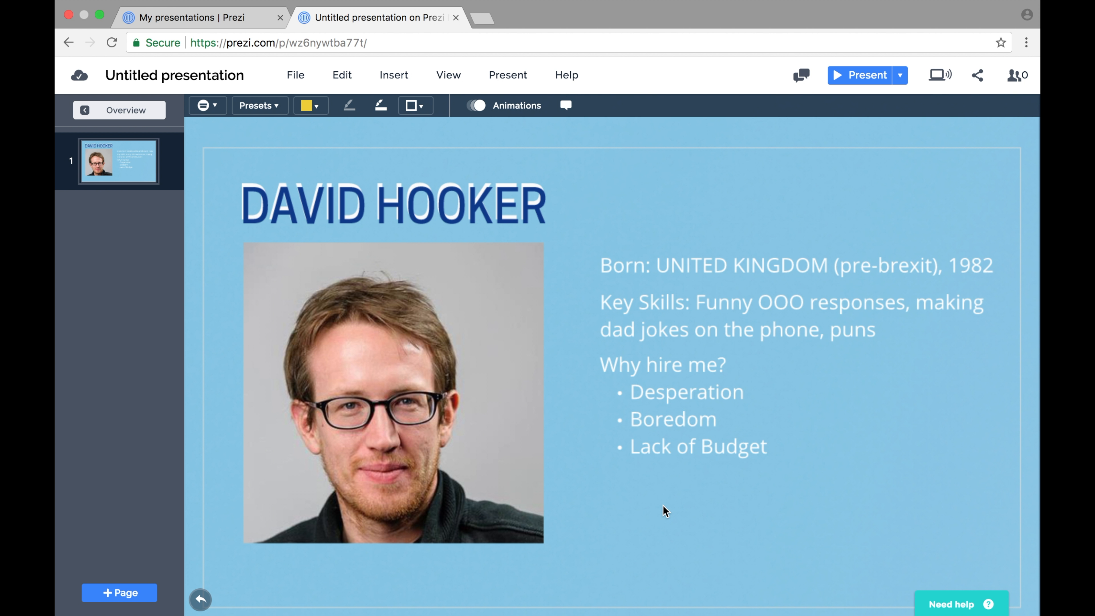
# Make the labels 'Born' and 'Key Skills' bold.
pyautogui.click(664, 267)
pyautogui.doubleClick(640, 266)
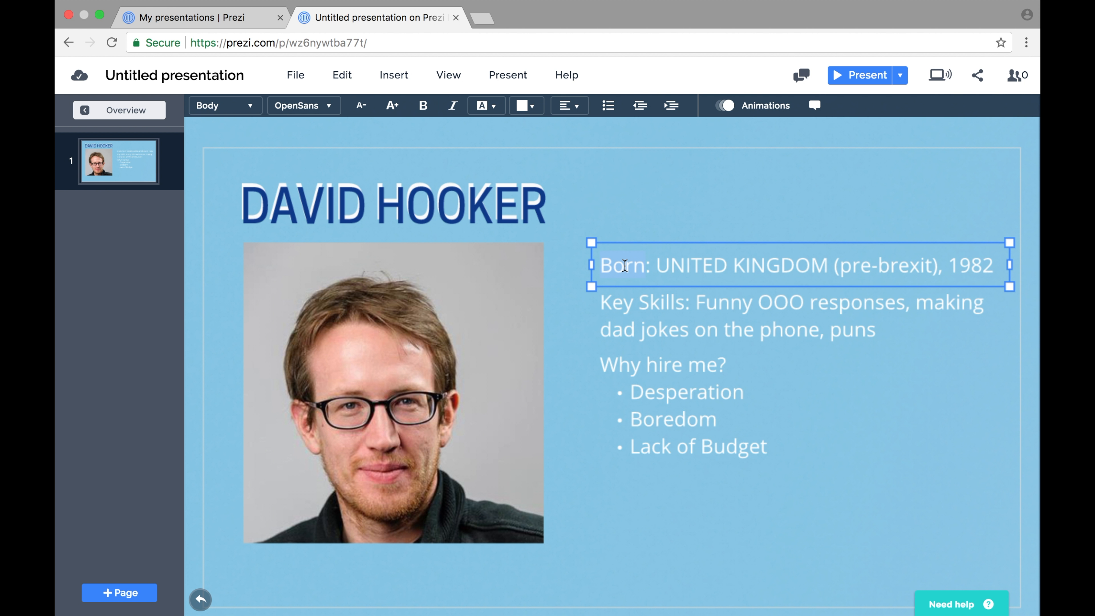
pyautogui.press('super+b')
pyautogui.click(636, 312)
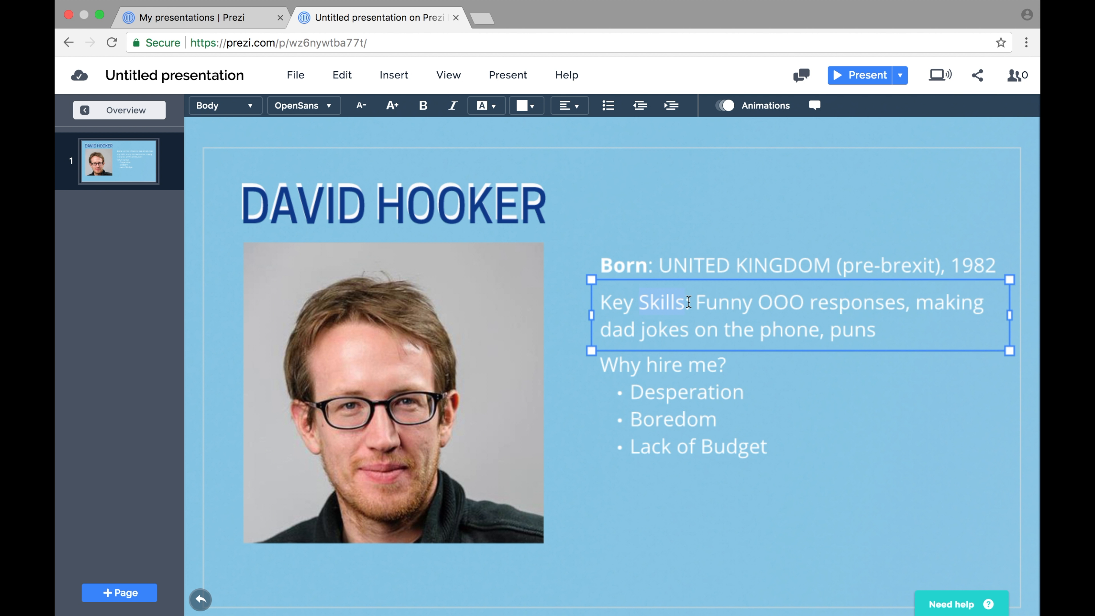
pyautogui.moveTo(687, 304); pyautogui.dragTo(598, 303)
pyautogui.click(425, 107)
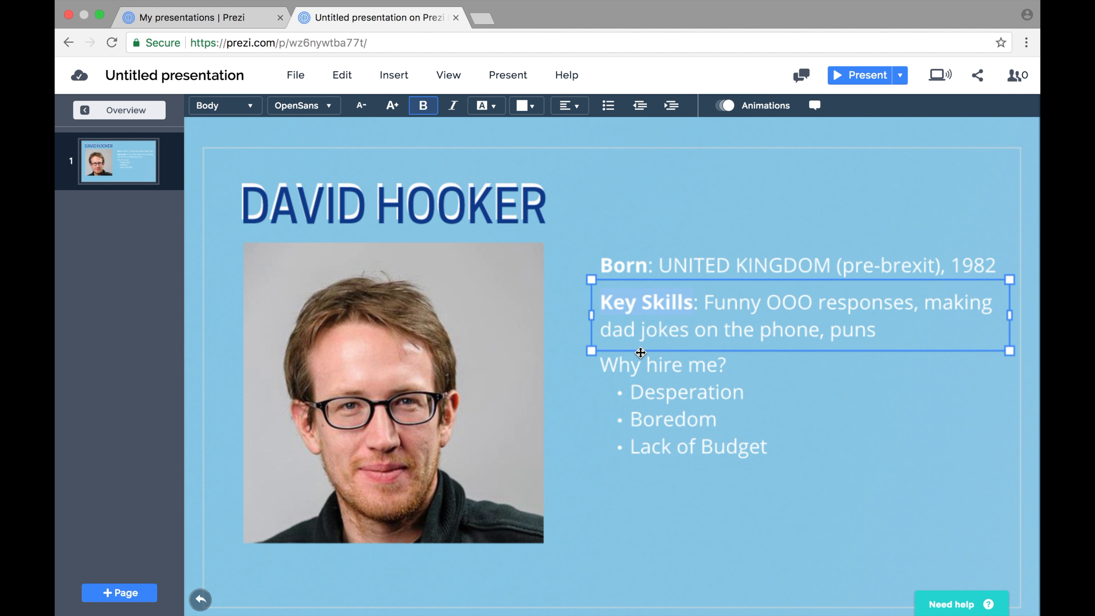
# Make the 'Why hire me?' heading bold.
pyautogui.click(651, 384)
pyautogui.doubleClick(665, 399)
pyautogui.moveTo(731, 363); pyautogui.dragTo(603, 363)
pyautogui.press('super+b')
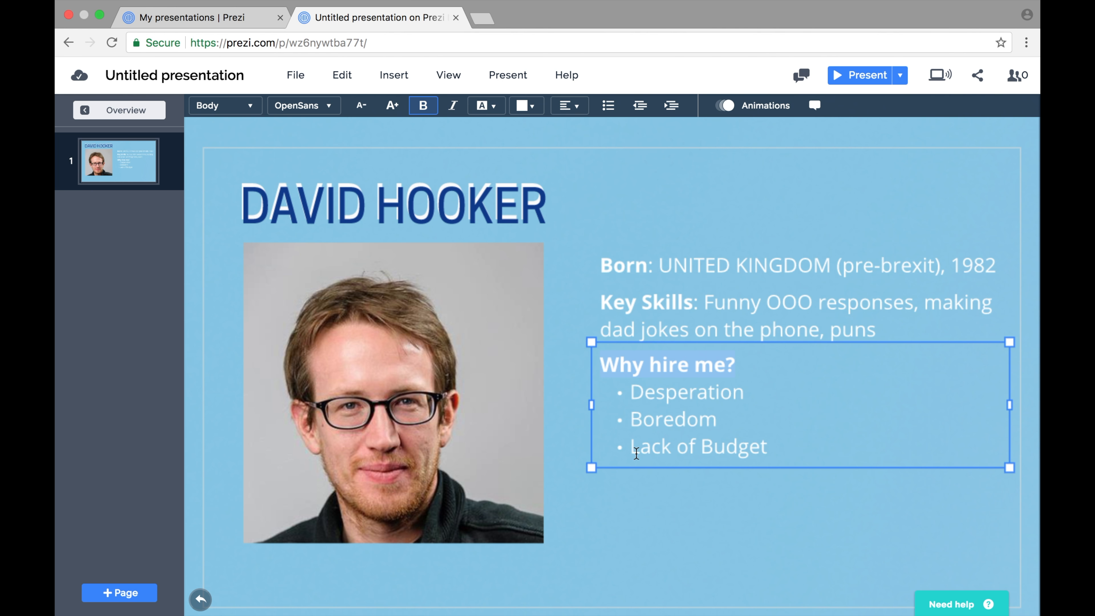
pyautogui.click(671, 547)
pyautogui.click(603, 358)
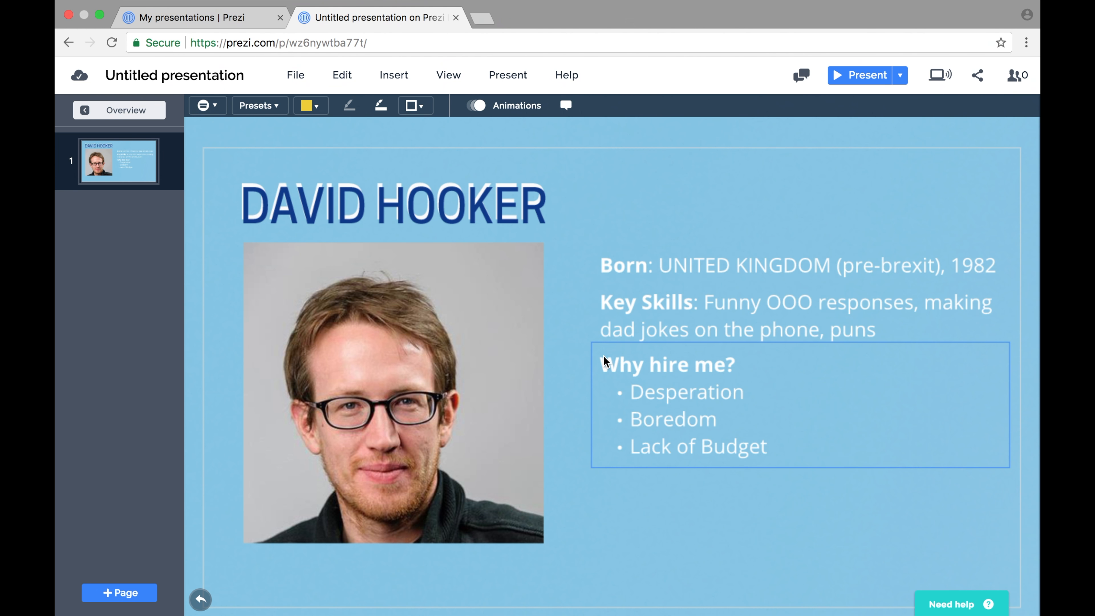